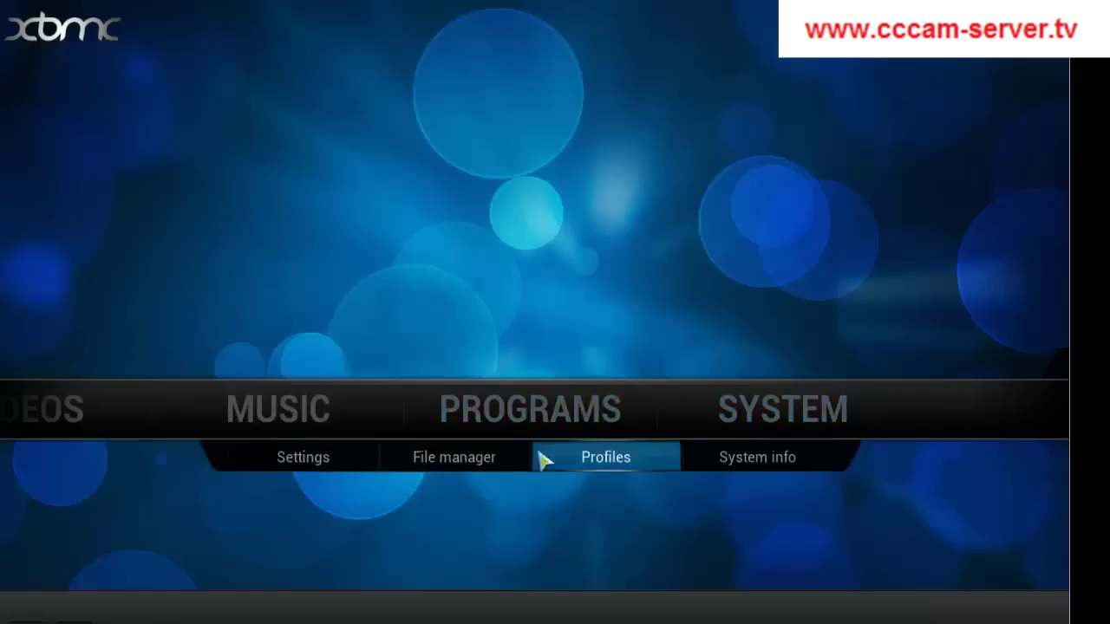
Disable and re-enable Live TV in the general TV settings
{"action": "left_click", "coordinate": [327, 462]}
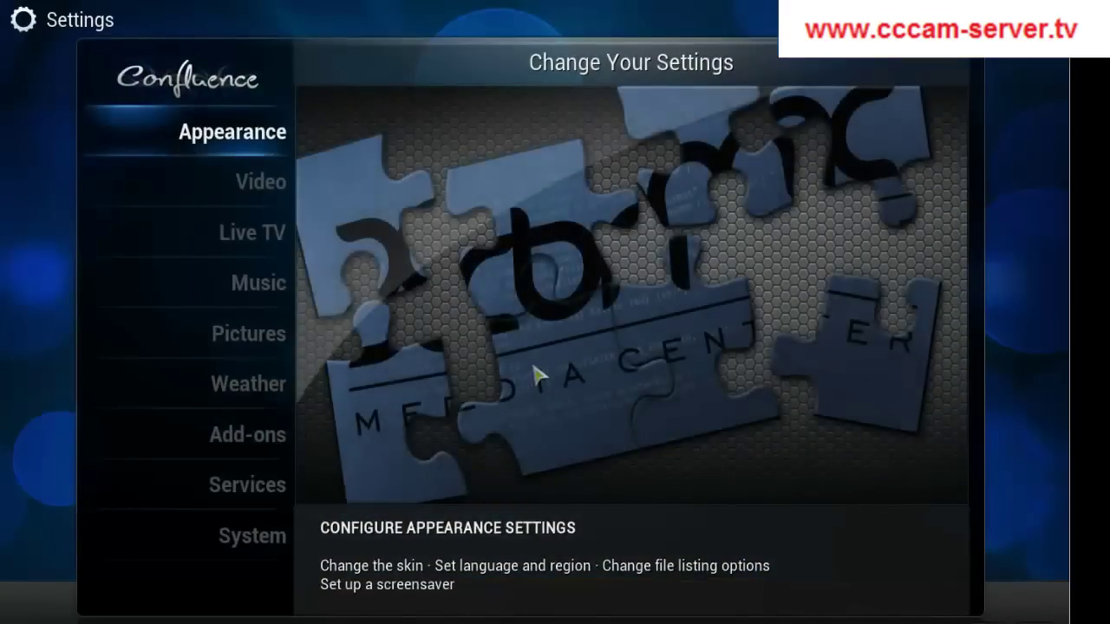
{"action": "left_click", "coordinate": [256, 247]}
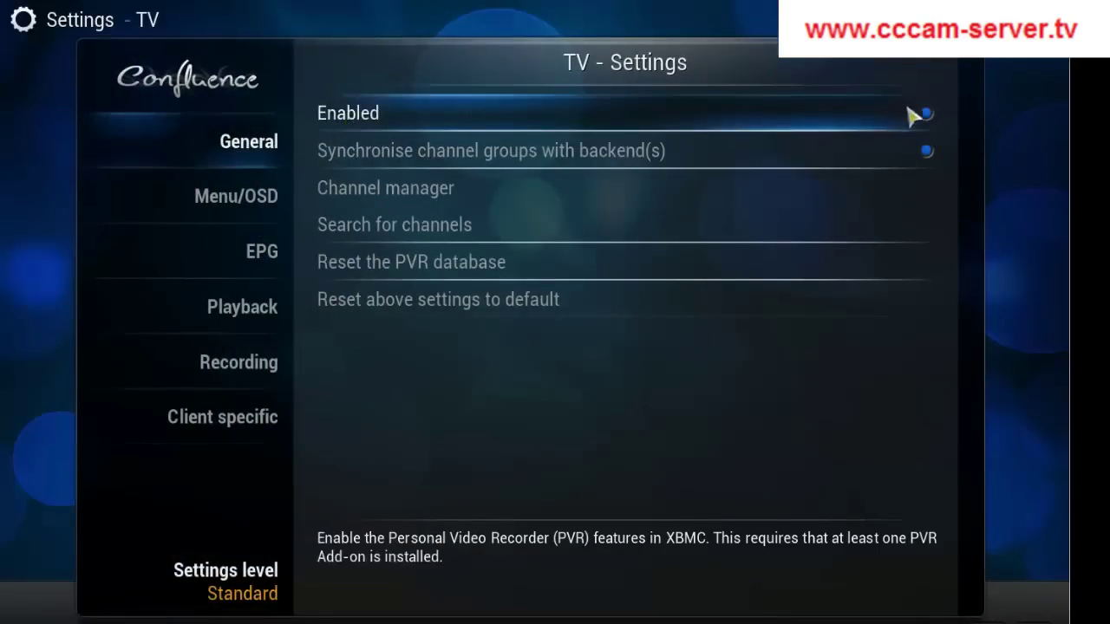
{"action": "left_click", "coordinate": [927, 117]}
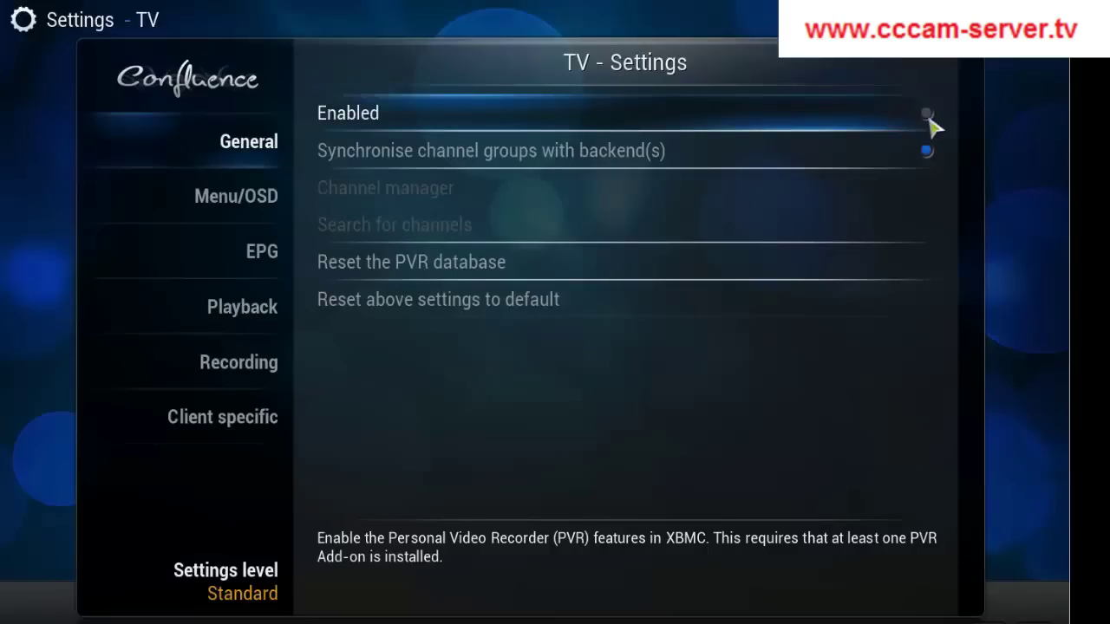
{"action": "left_click", "coordinate": [928, 117]}
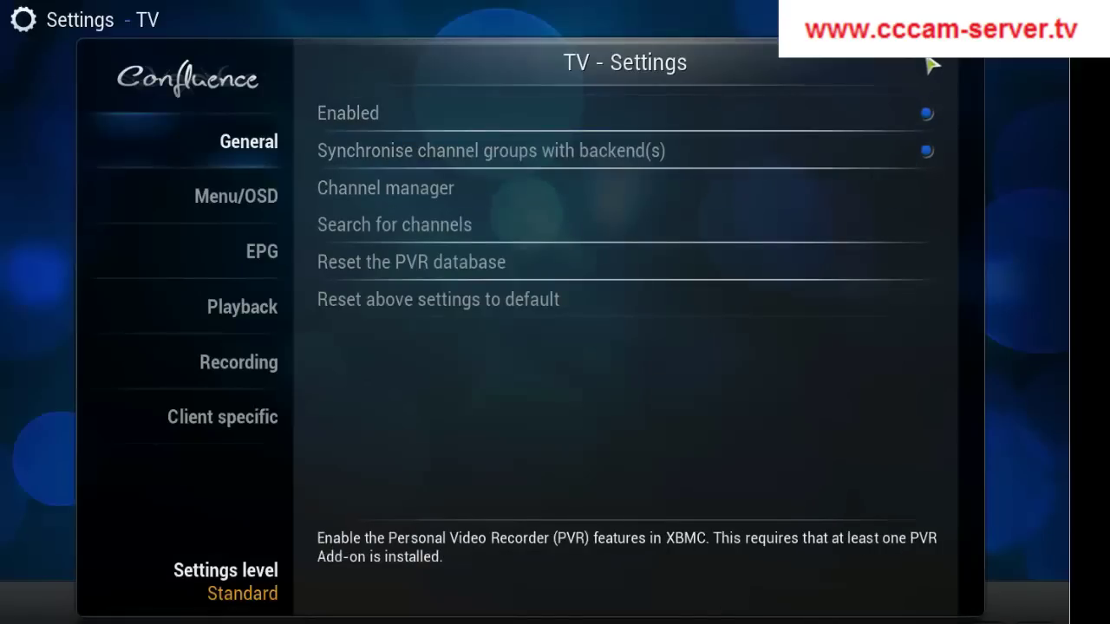
{"action": "key", "text": "Escape"}
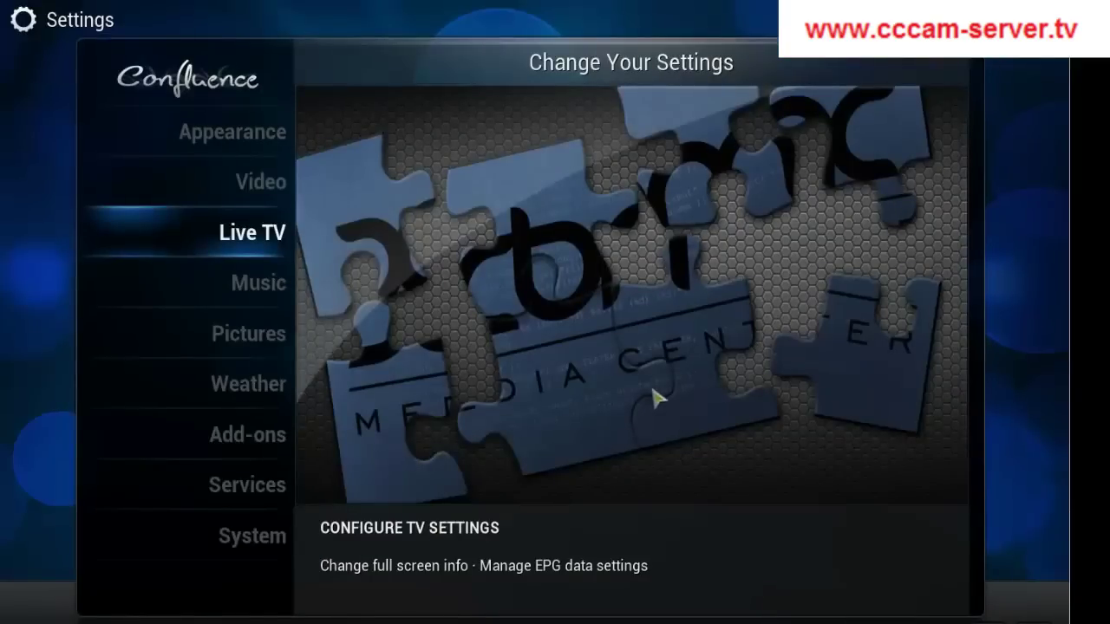
Browse for an add-on zip to install, reaching XBMC-PC.zip in the user profile's Downloads folder on C:, and cancel without installing
{"action": "left_click", "coordinate": [245, 438]}
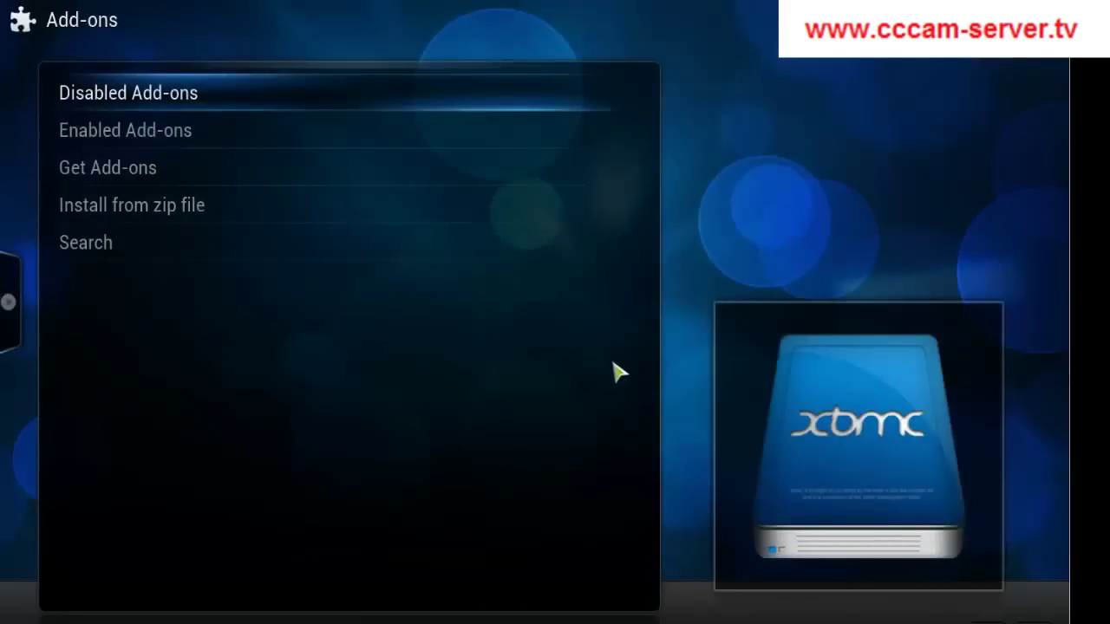
{"action": "left_click", "coordinate": [134, 210]}
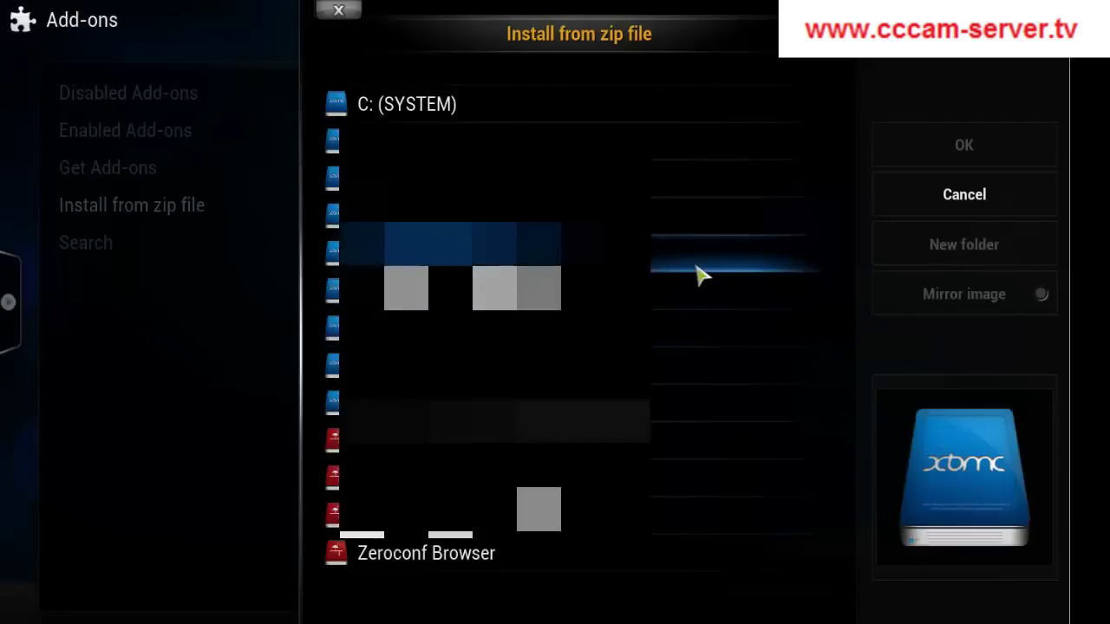
{"action": "left_click", "coordinate": [413, 113]}
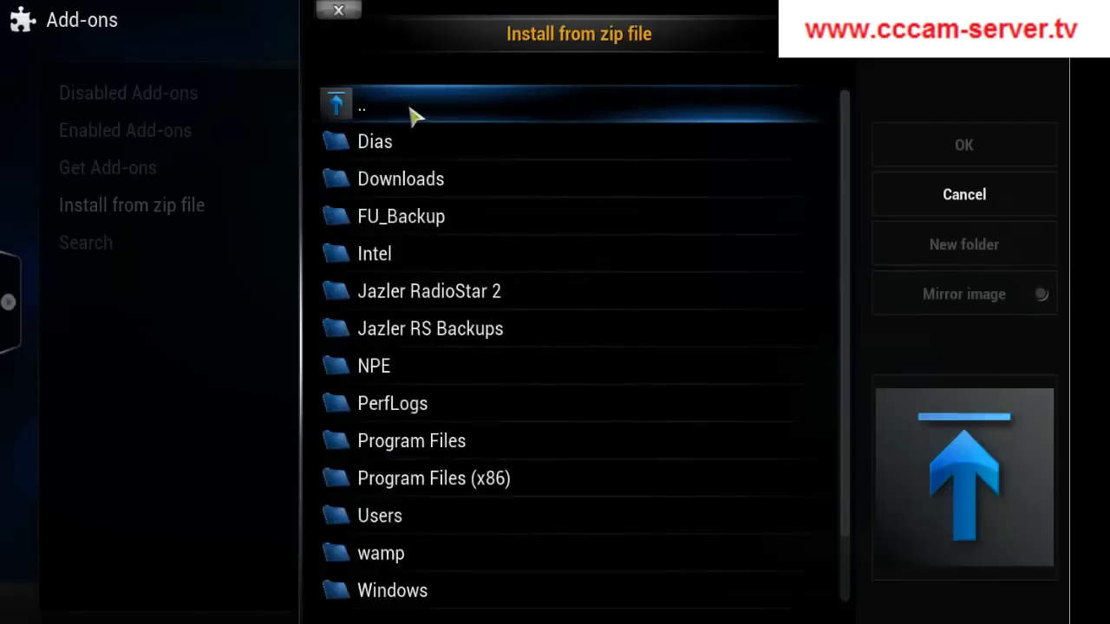
{"action": "left_click", "coordinate": [379, 526]}
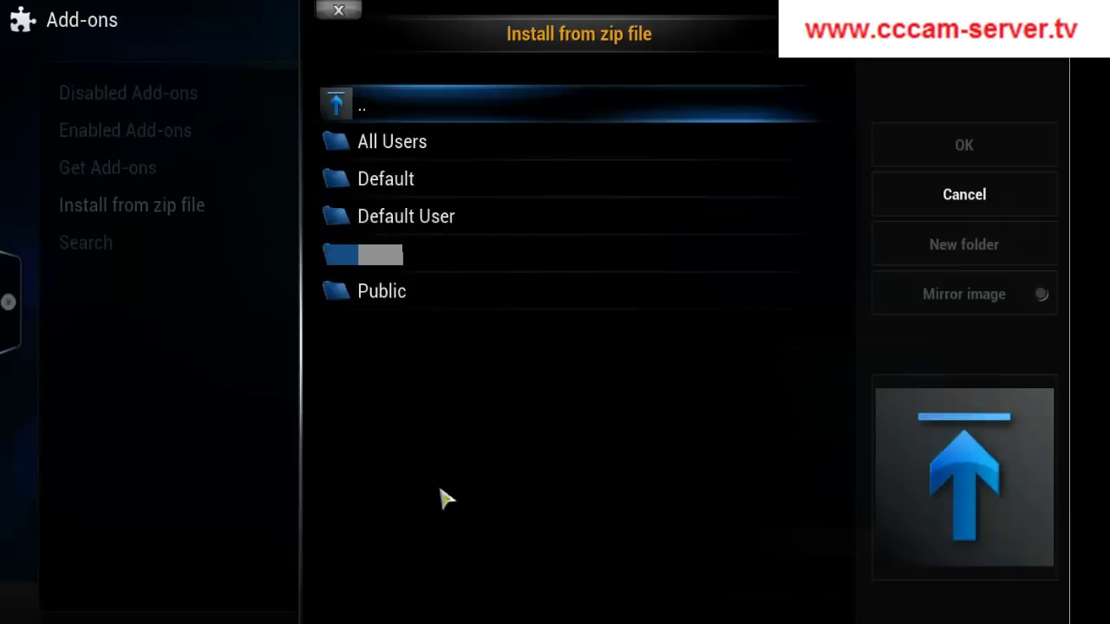
{"action": "left_click", "coordinate": [383, 264]}
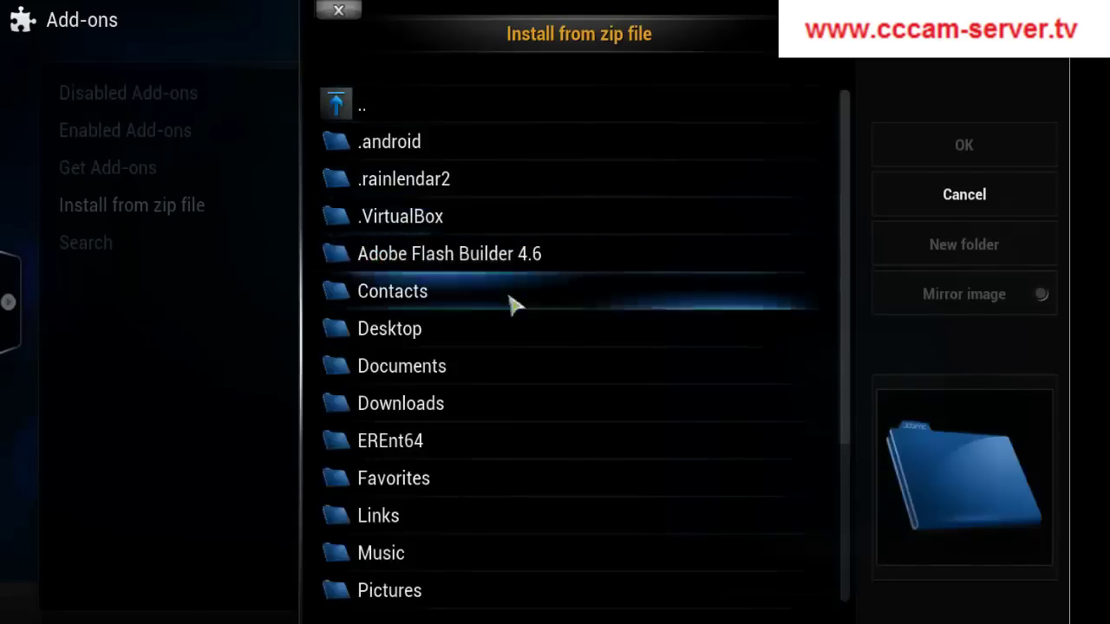
{"action": "left_click", "coordinate": [390, 408]}
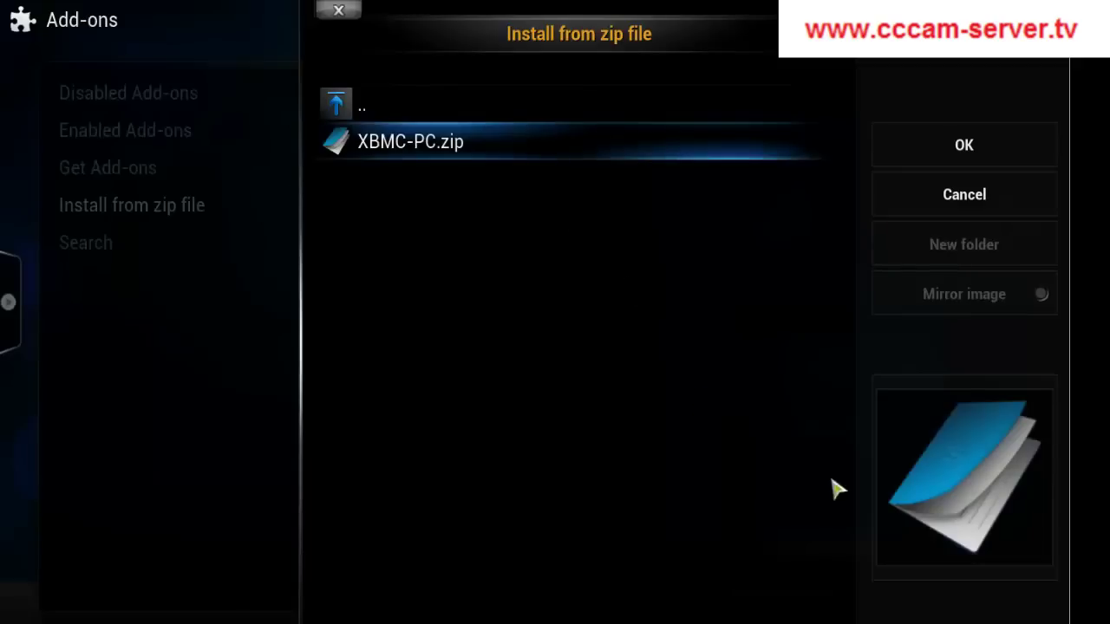
{"action": "left_click", "coordinate": [1013, 198]}
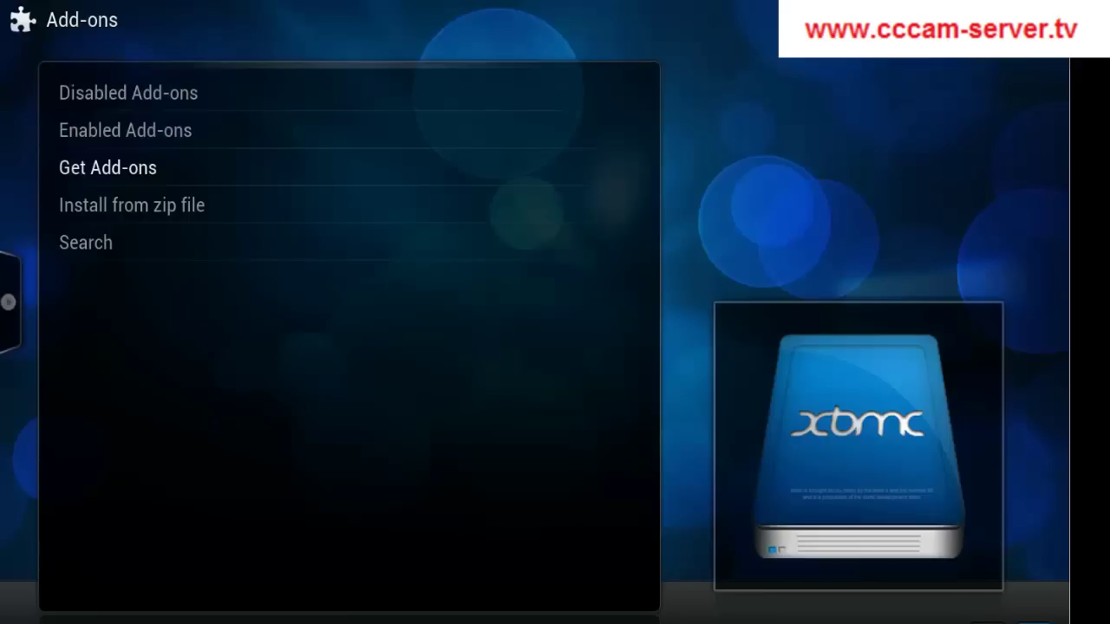
{"action": "key", "text": "Escape"}
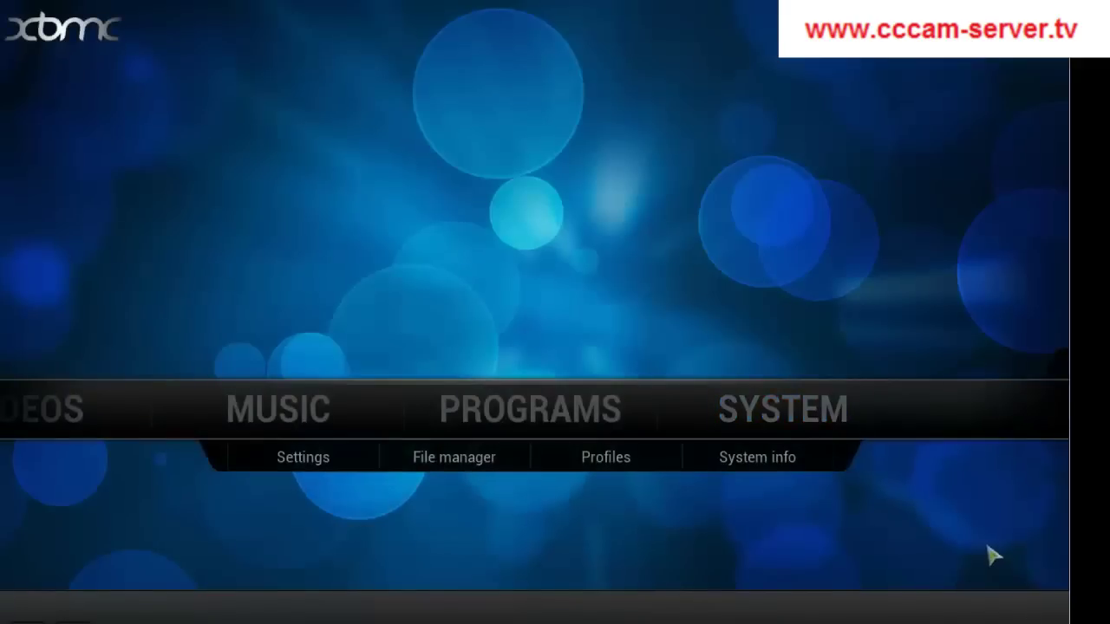
Open the configuration of the enabled PVR FullIPTV Client add-on from the PVR clients category
{"action": "left_click", "coordinate": [321, 462]}
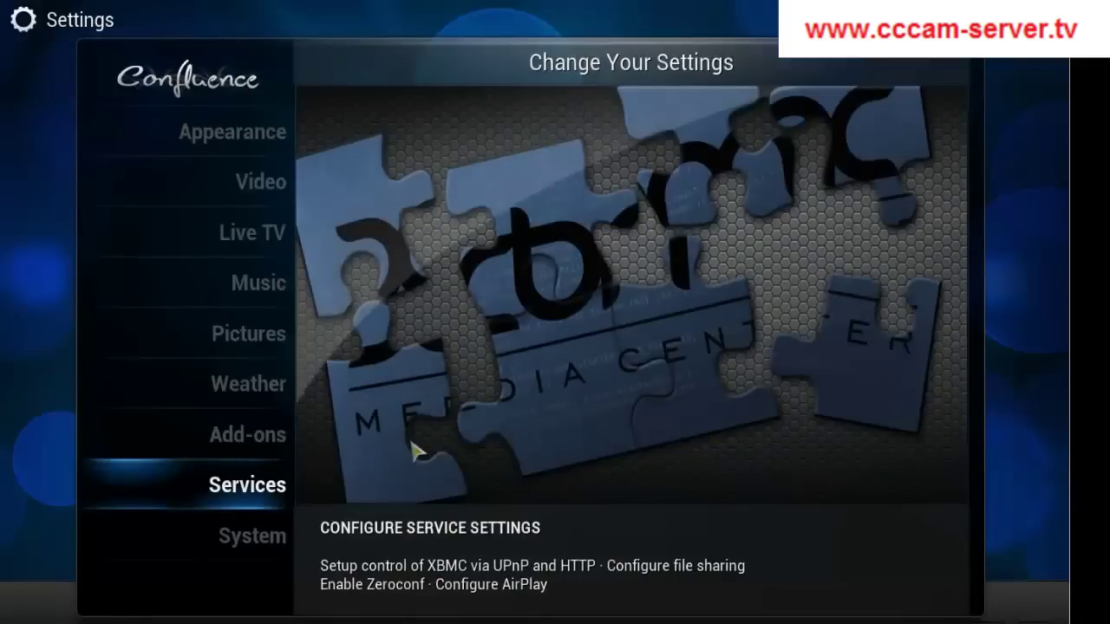
{"action": "left_click", "coordinate": [244, 442]}
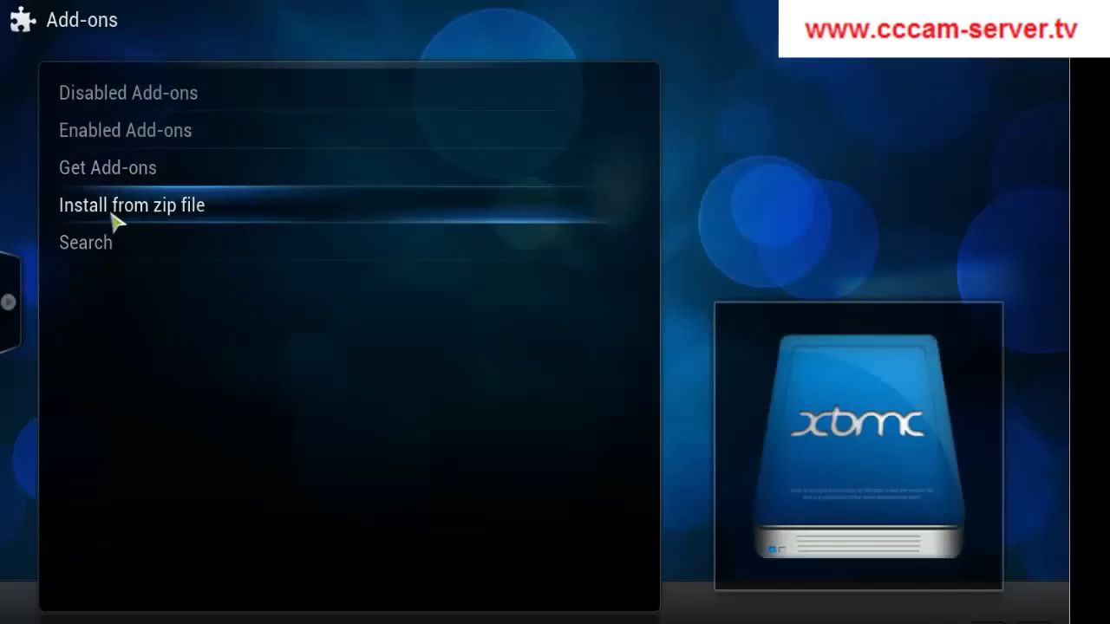
{"action": "left_click", "coordinate": [111, 138]}
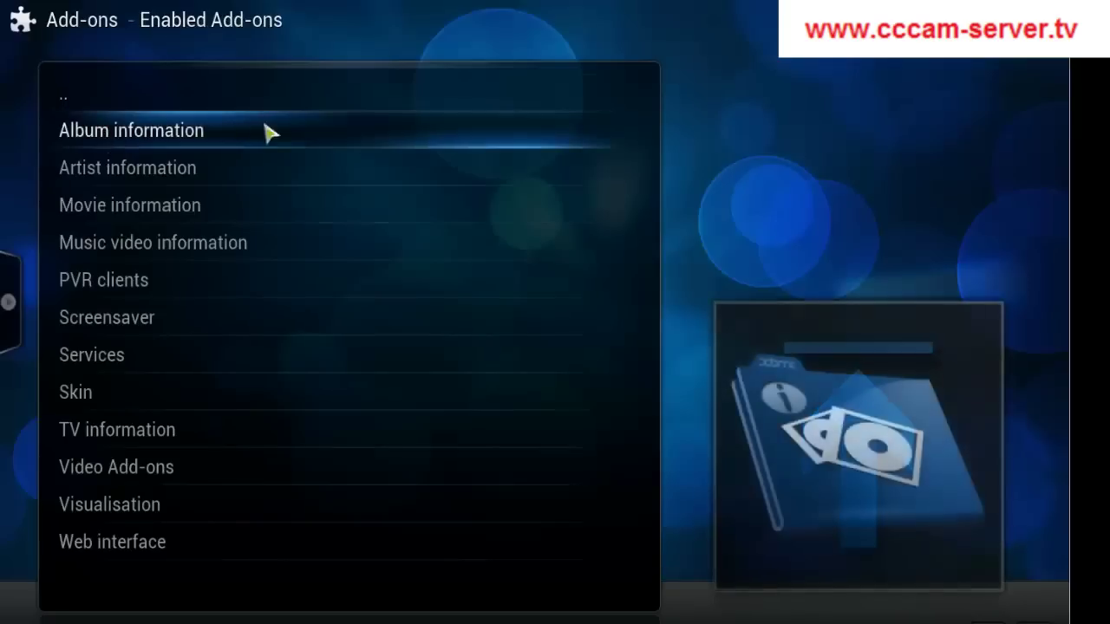
{"action": "left_click", "coordinate": [137, 281]}
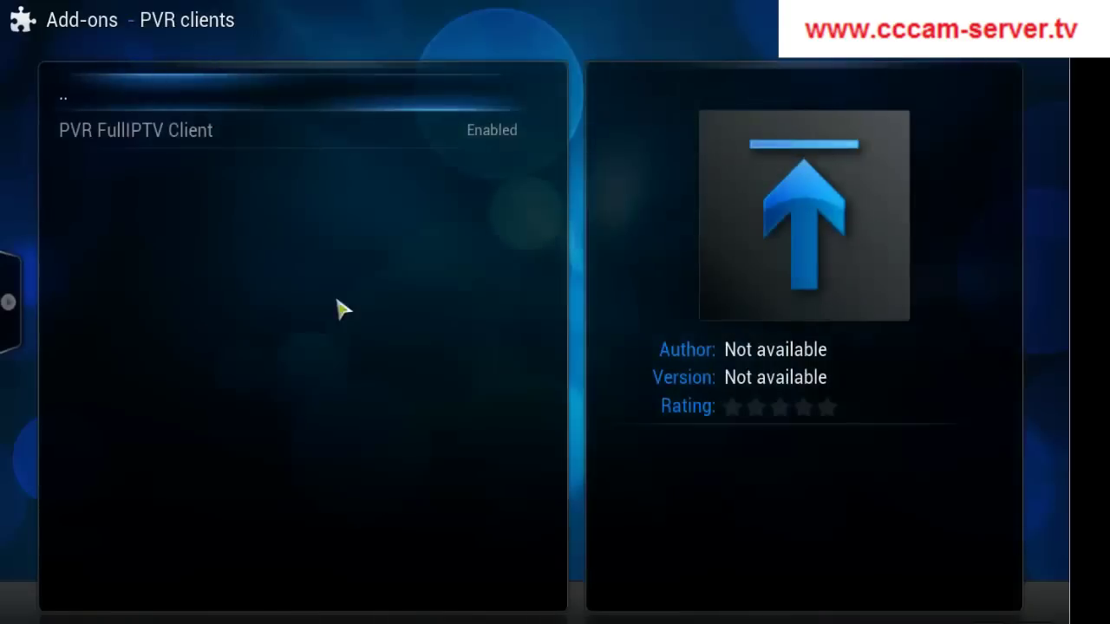
{"action": "left_click", "coordinate": [95, 138]}
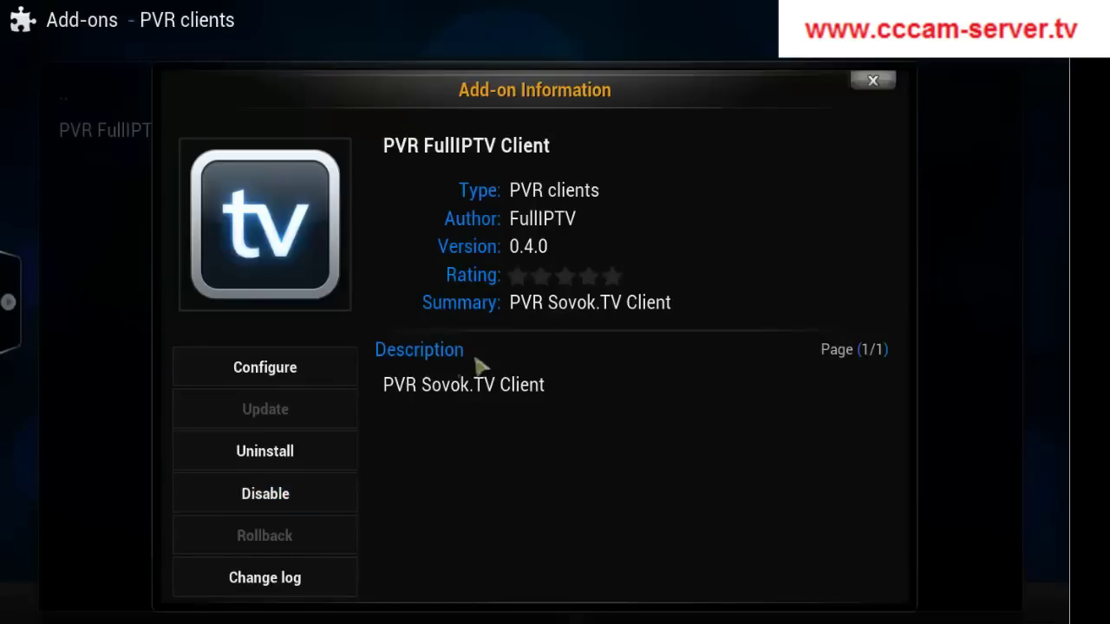
{"action": "left_click", "coordinate": [271, 371]}
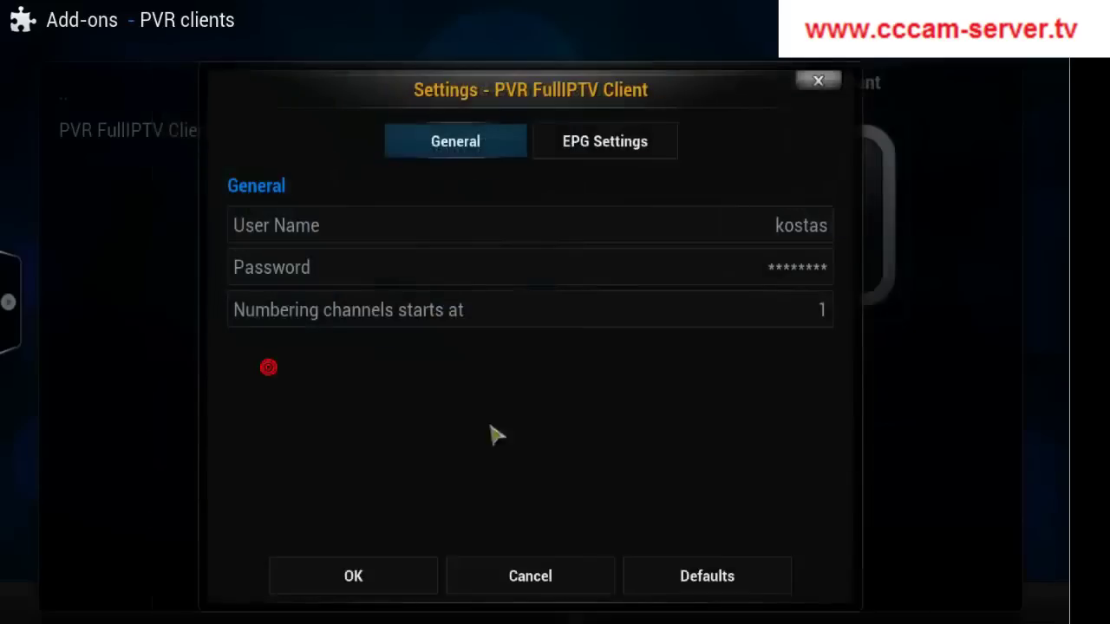
Confirm the account user name and password in the PVR FullIPTV Client's general settings, save them and return to the home screen
{"action": "left_click", "coordinate": [548, 236]}
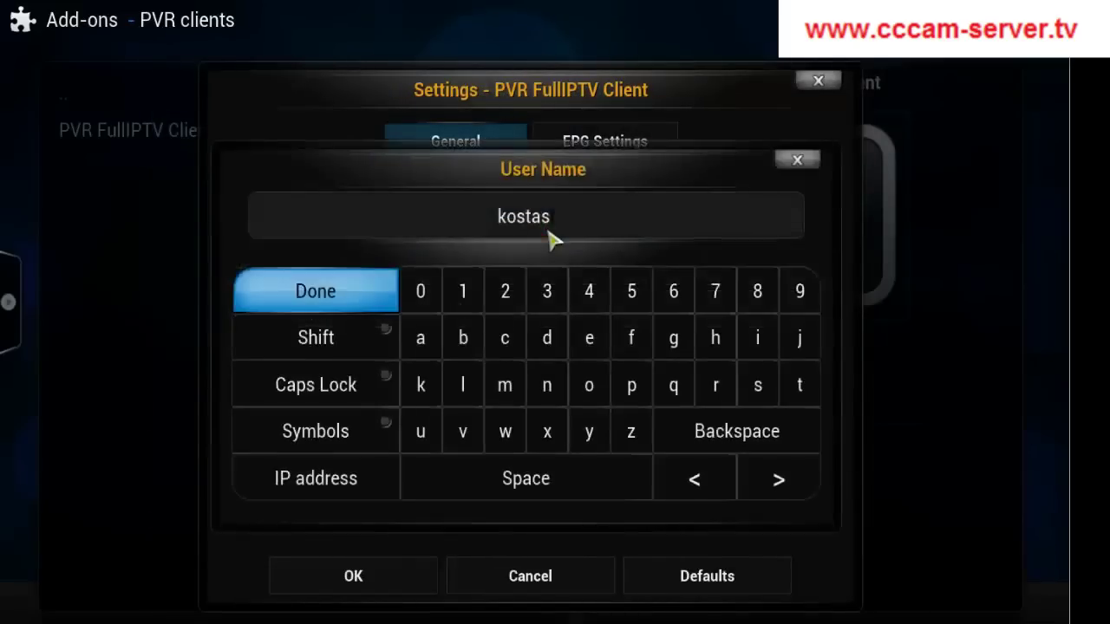
{"action": "left_click", "coordinate": [317, 295]}
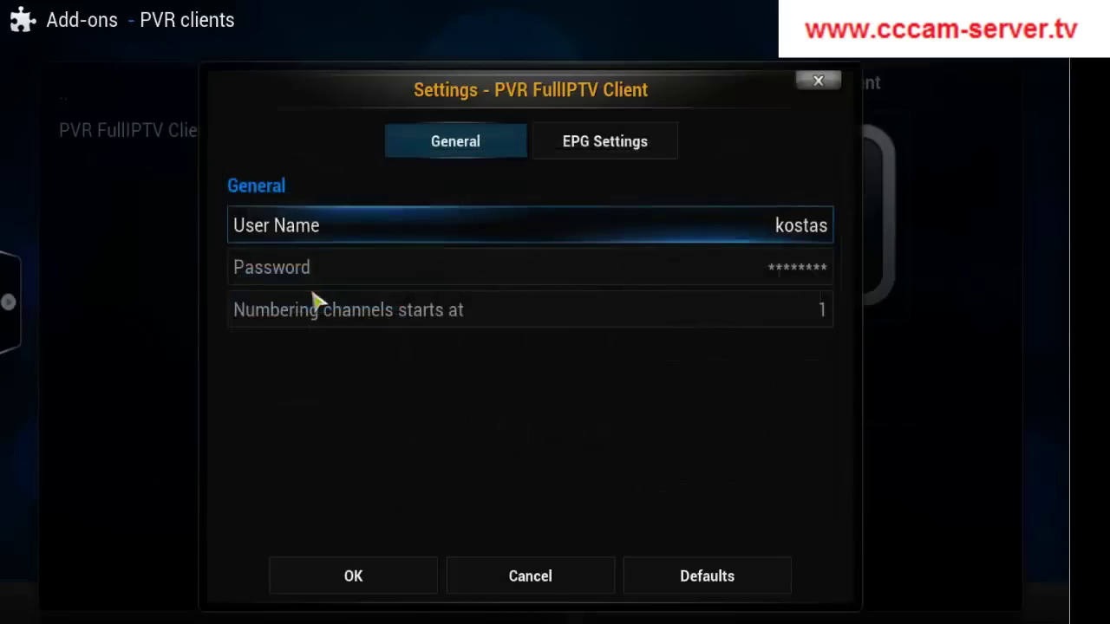
{"action": "left_click", "coordinate": [508, 289]}
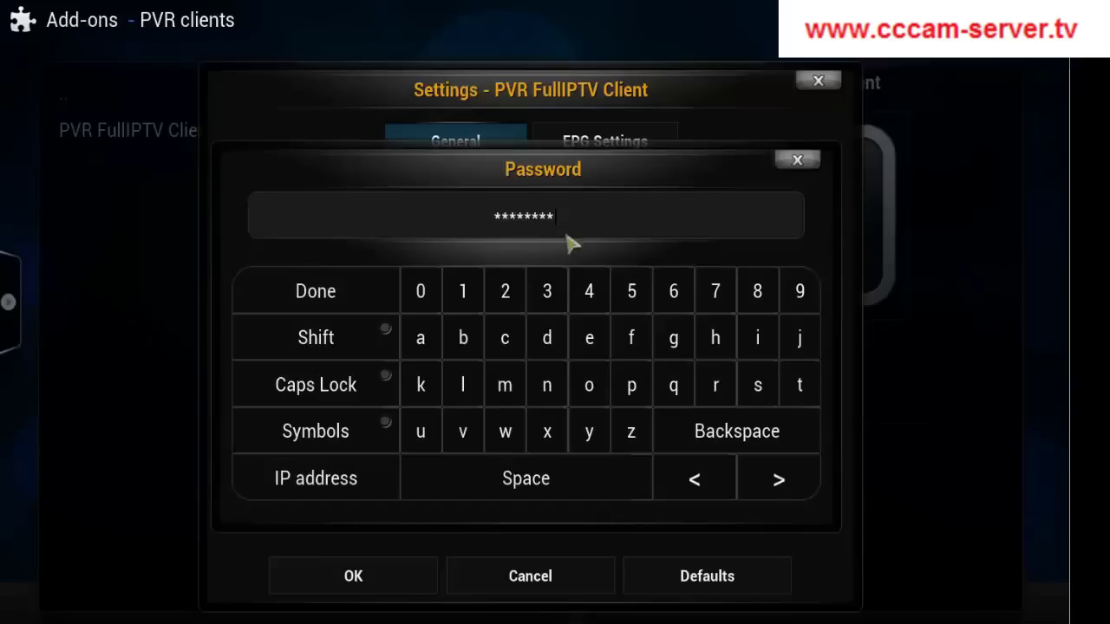
{"action": "left_click", "coordinate": [329, 293]}
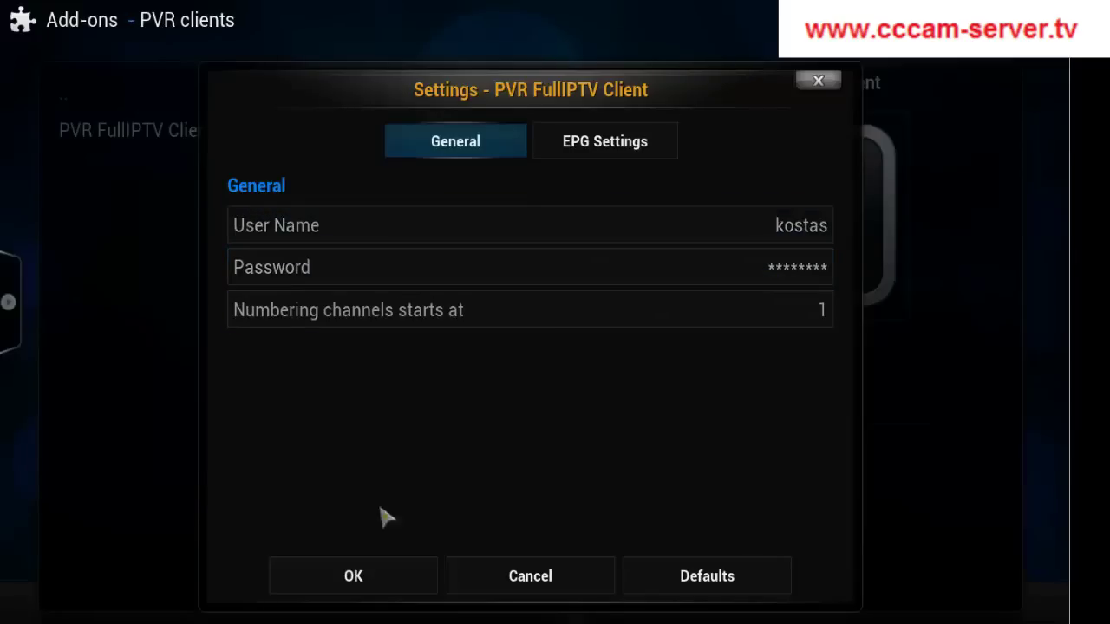
{"action": "left_click", "coordinate": [384, 579]}
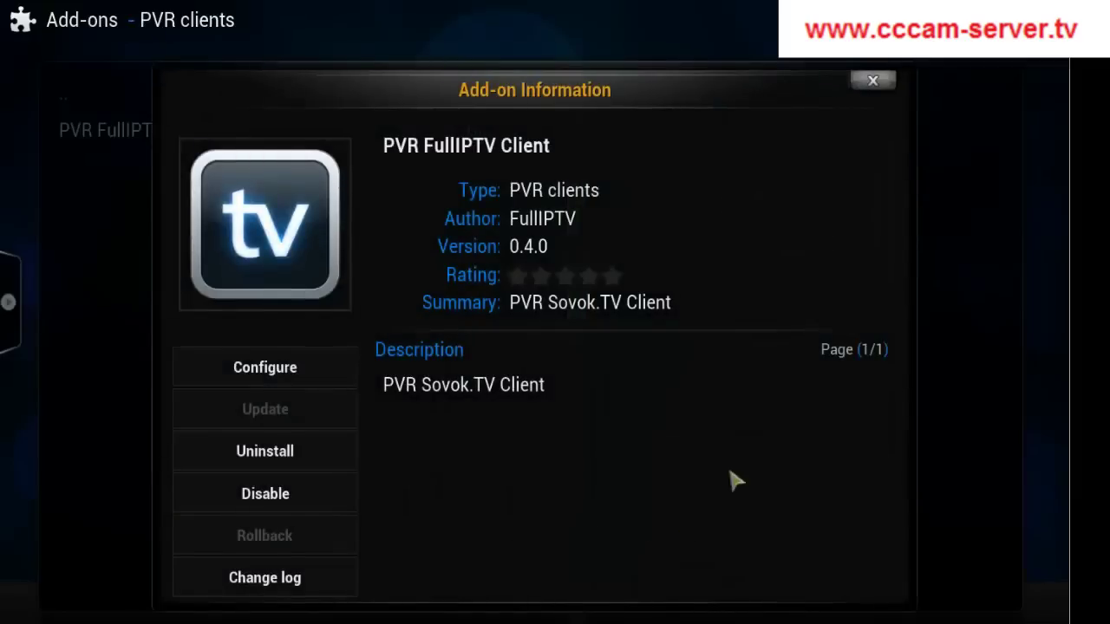
{"action": "left_click", "coordinate": [874, 83]}
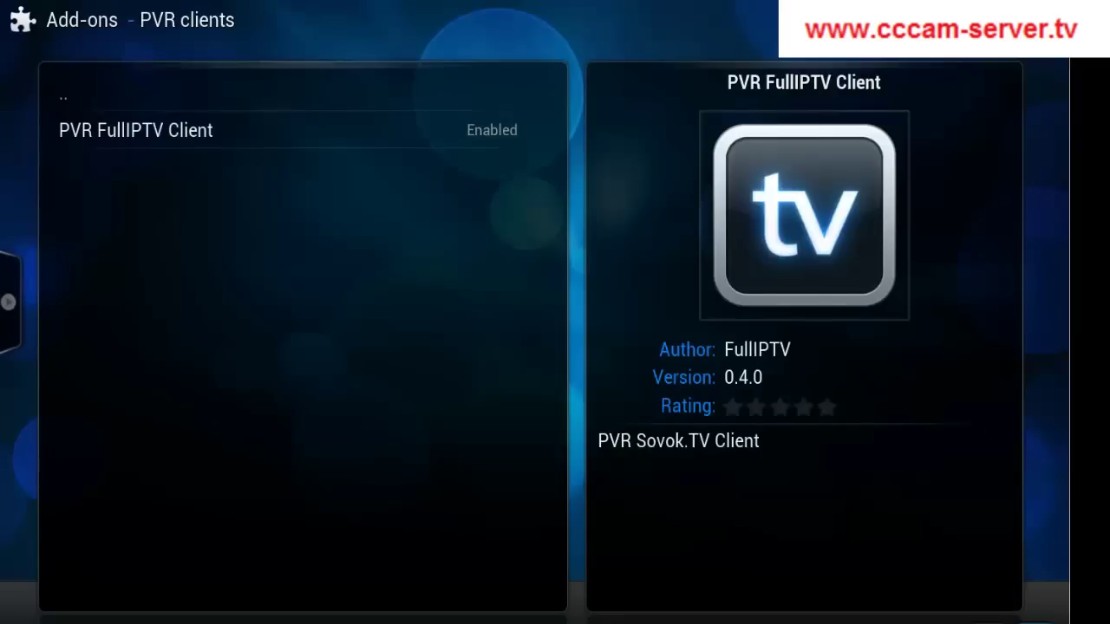
{"action": "key", "text": "Escape"}
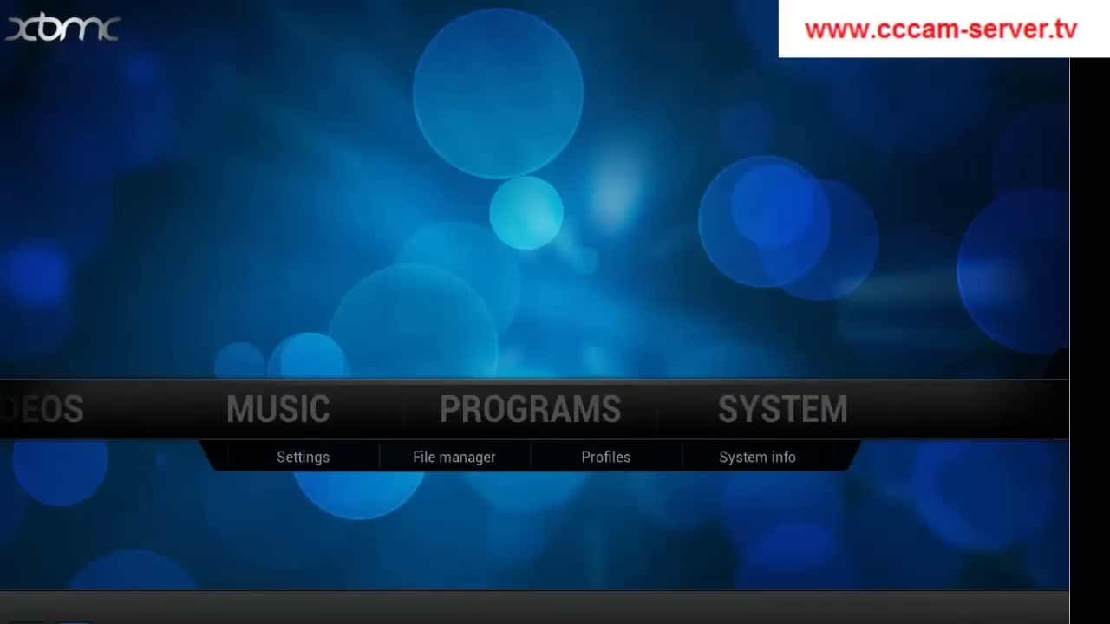
Exit XBMC and launch it again from the desktop so the PVR client reloads
{"action": "key", "text": "s"}
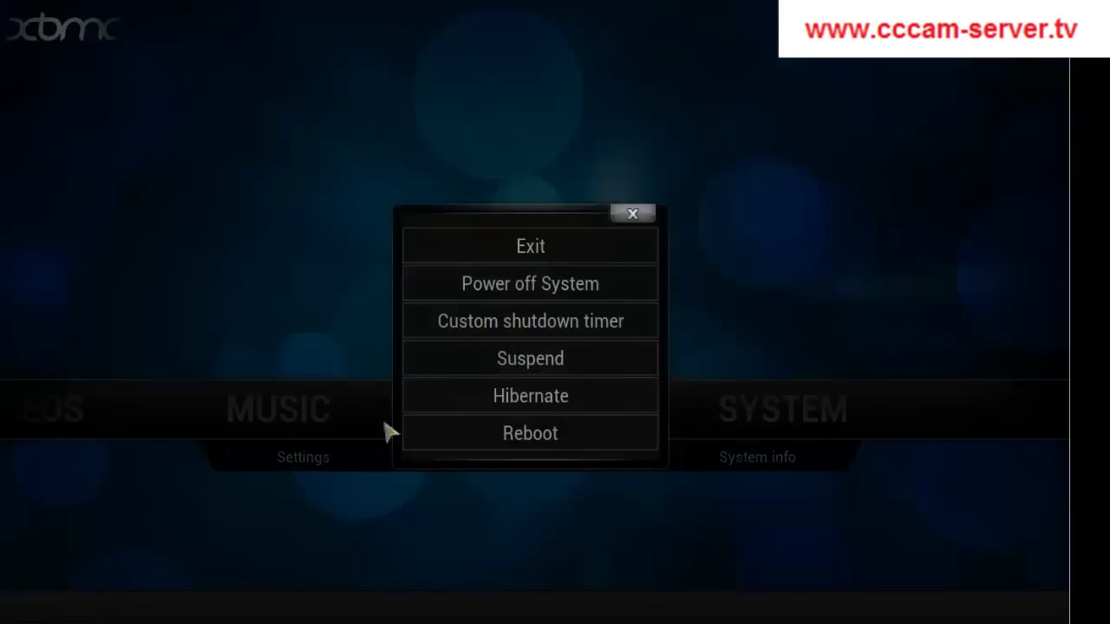
{"action": "left_click", "coordinate": [512, 251]}
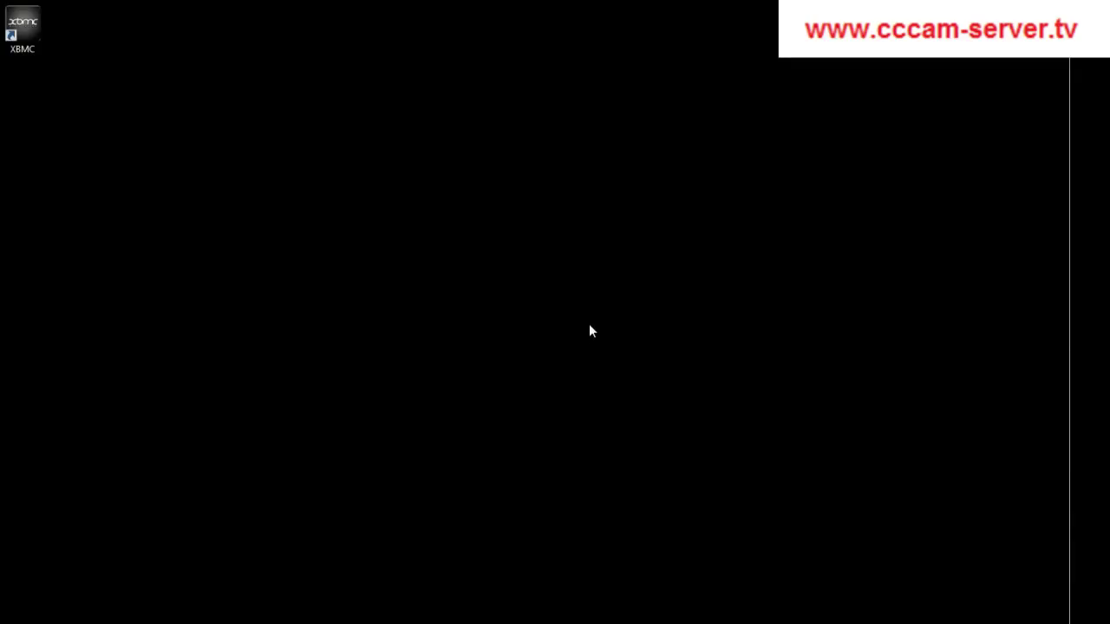
{"action": "double_click", "coordinate": [29, 35]}
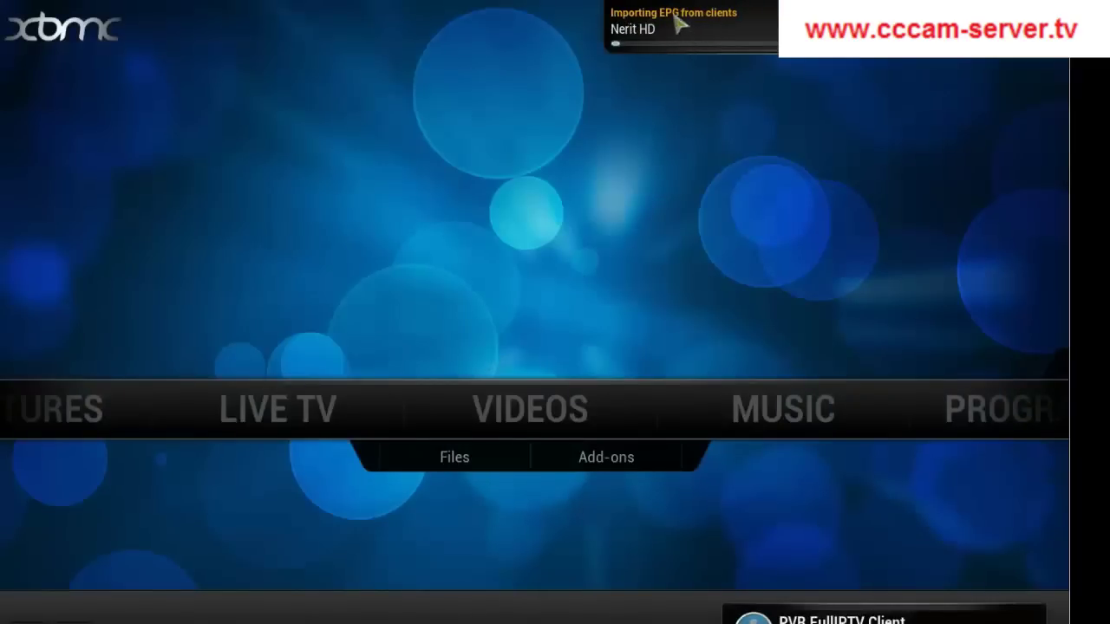
Open Live TV and view its EPG timeline
{"action": "key", "text": "Left"}
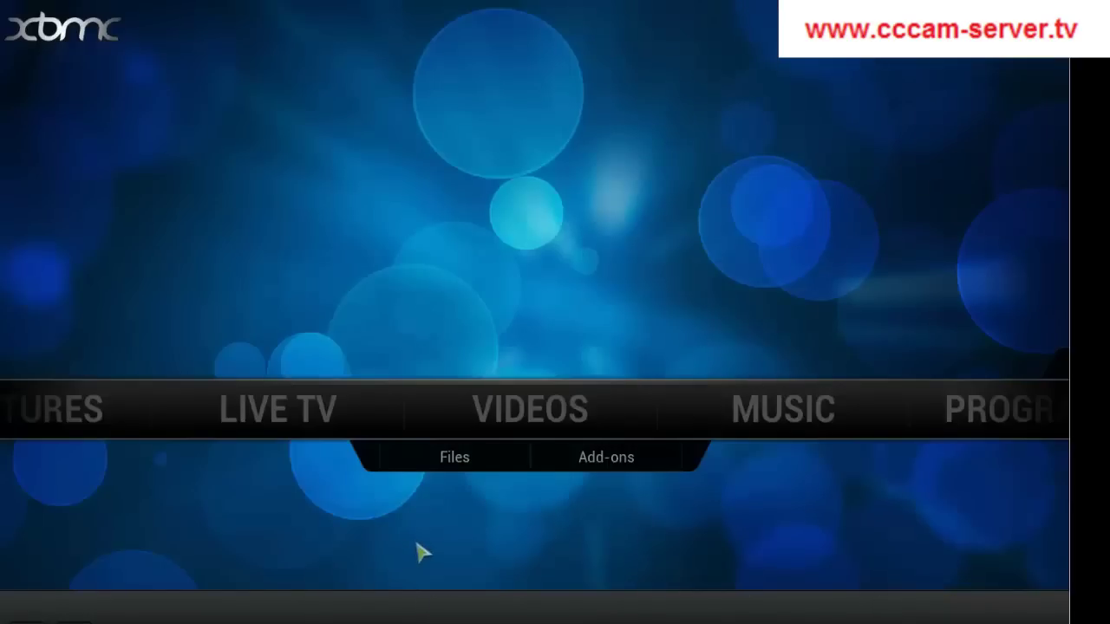
{"action": "left_click", "coordinate": [267, 421]}
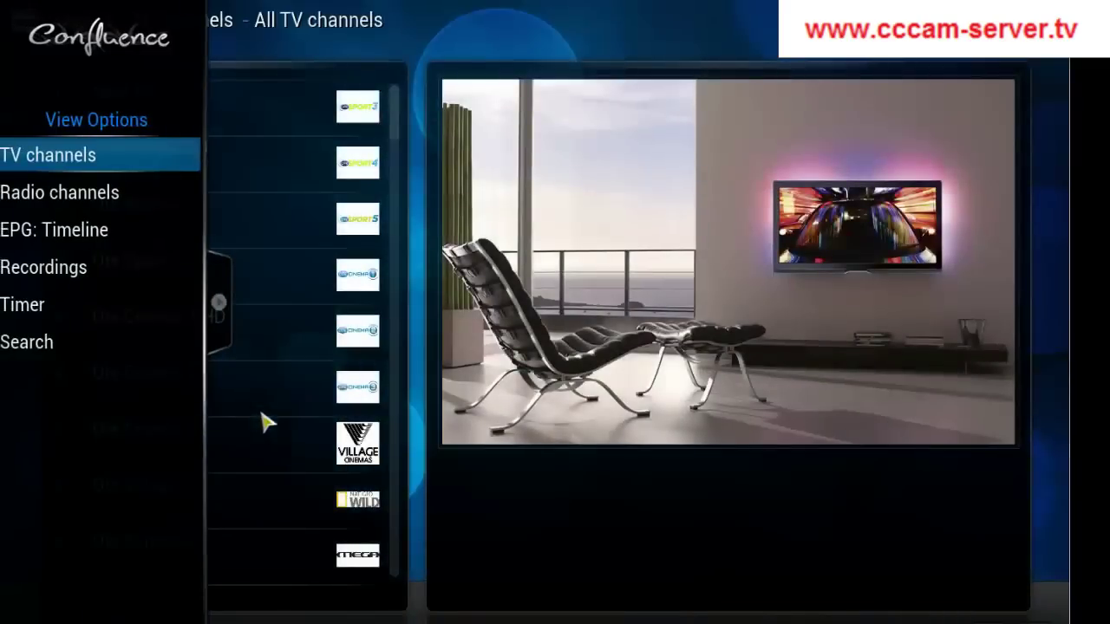
{"action": "left_click", "coordinate": [147, 242]}
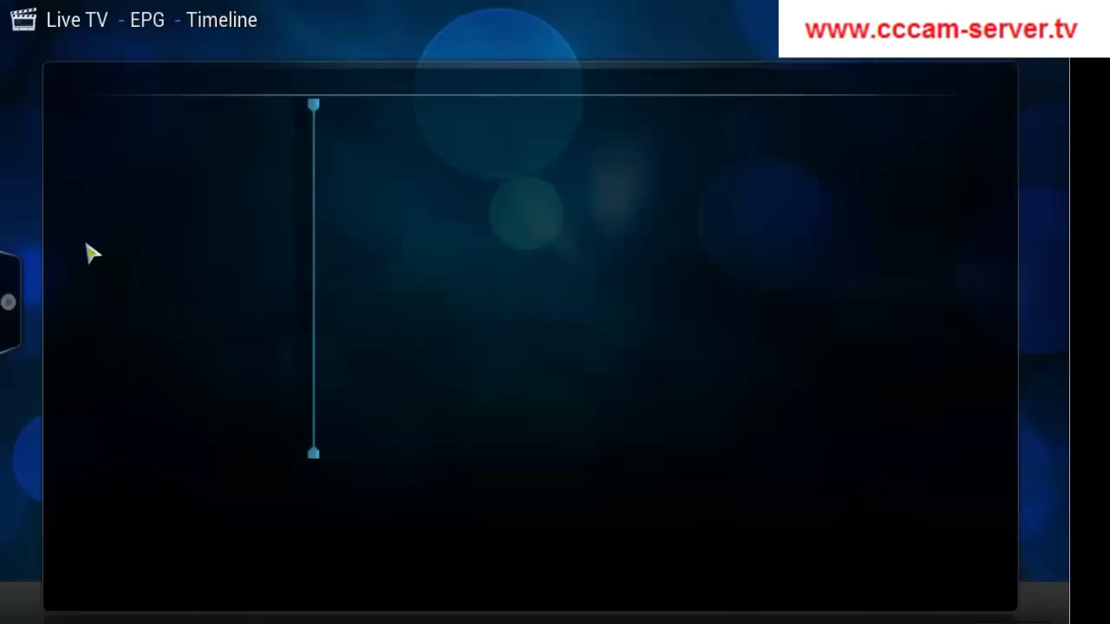
Return to the TV channels list and play Ote Sport 3 HD, followed by Ote Sport 4
{"action": "mouse_move", "coordinate": [9, 255]}
{"action": "left_click", "coordinate": [39, 159]}
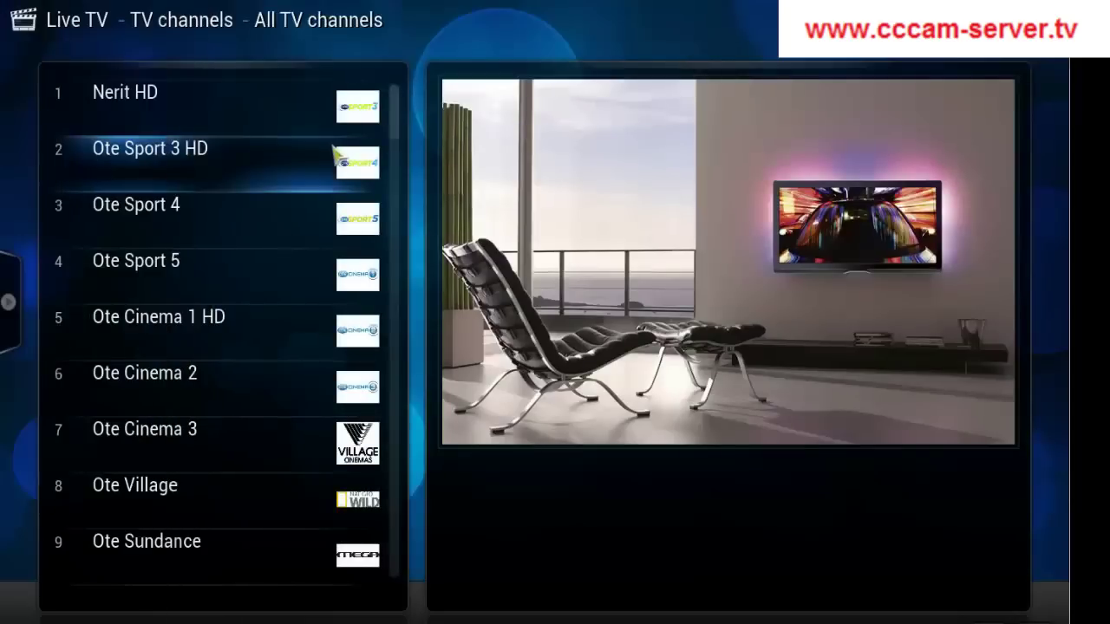
{"action": "left_click", "coordinate": [247, 175]}
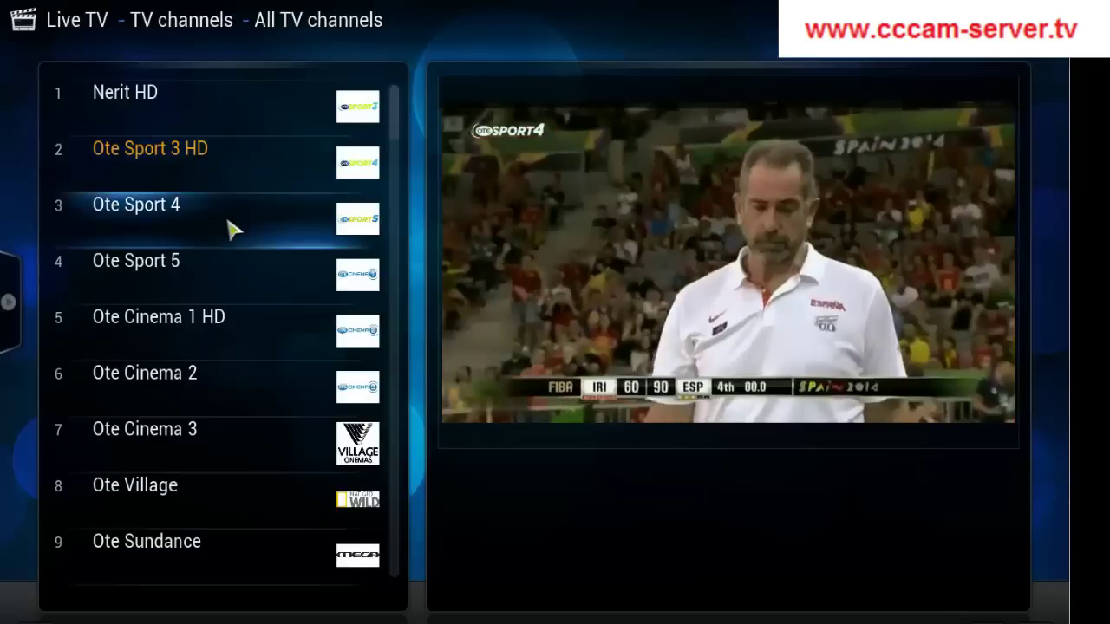
{"action": "left_click", "coordinate": [234, 230]}
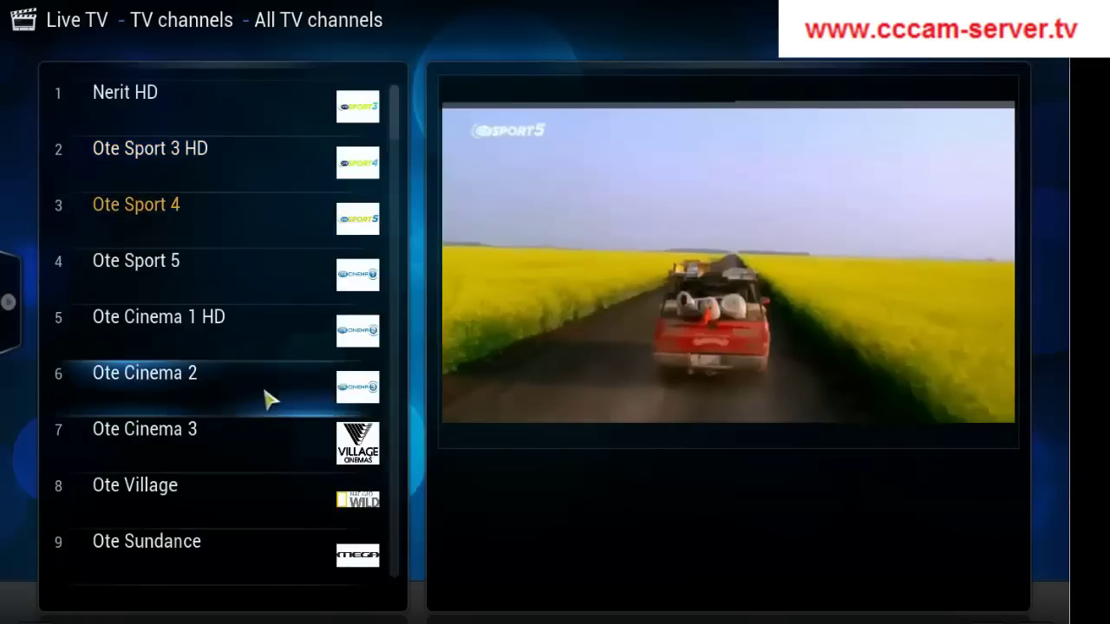
Sample another channel further down the TV channels list, followed by channel 12, Mega
{"action": "scroll", "coordinate": [272, 438], "scroll_direction": "down", "scroll_amount": 1}
{"action": "scroll", "coordinate": [272, 439], "scroll_direction": "down", "scroll_amount": 1}
{"action": "left_click", "coordinate": [225, 384]}
{"action": "scroll", "coordinate": [260, 530], "scroll_direction": "down", "scroll_amount": 2}
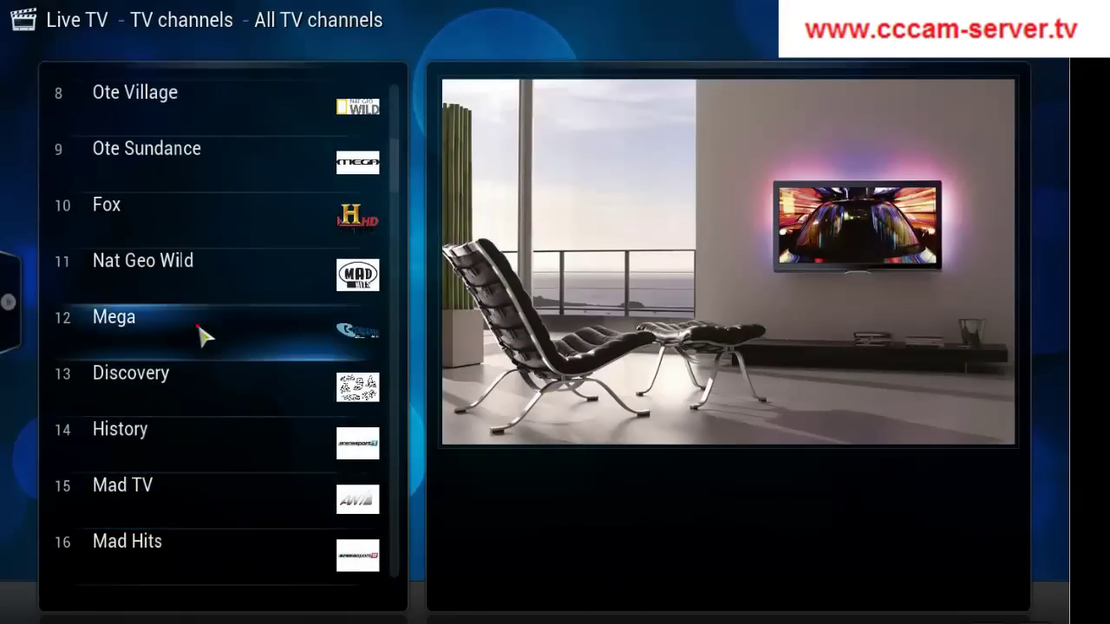
{"action": "left_click", "coordinate": [202, 336]}
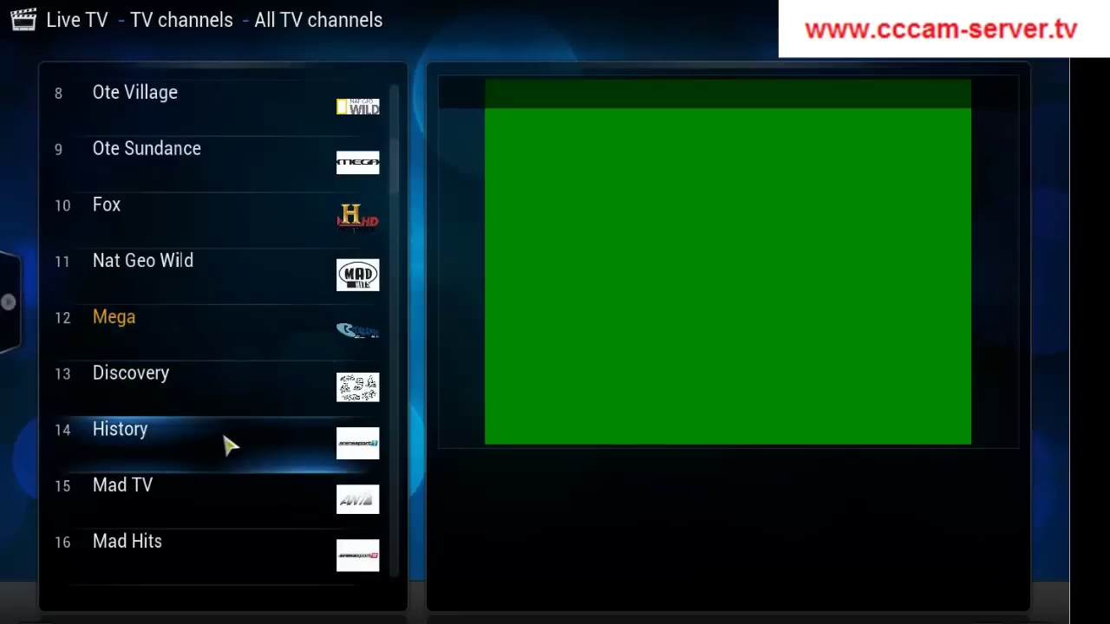
Play channel 26, Sky Sport UK 1, from the TV channels list
{"action": "scroll", "coordinate": [227, 445], "scroll_direction": "down", "scroll_amount": 6}
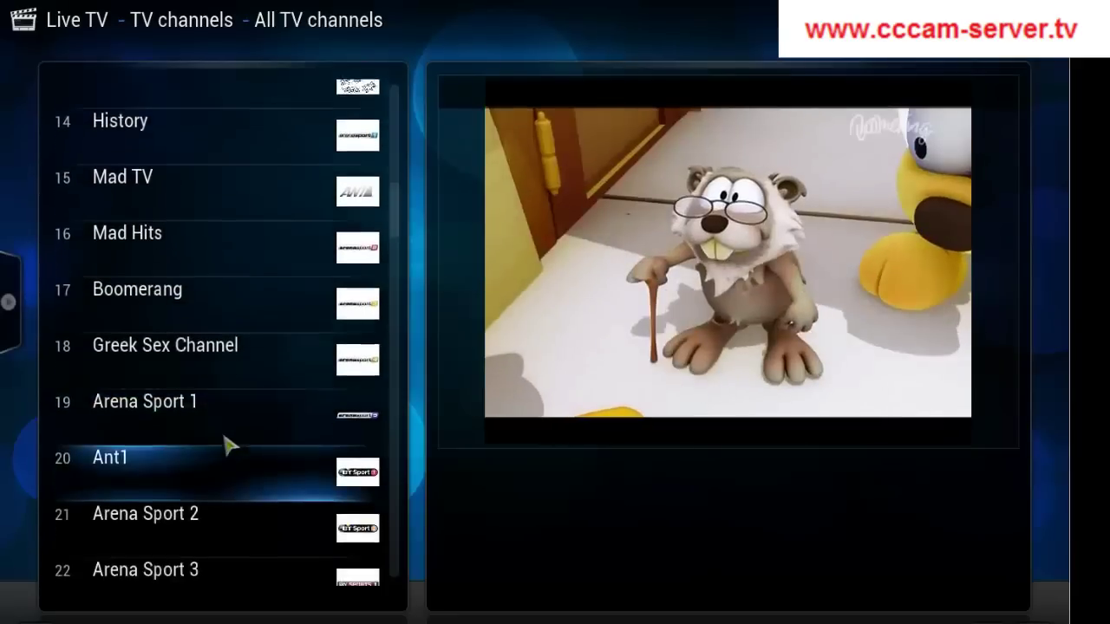
{"action": "scroll", "coordinate": [227, 445], "scroll_direction": "down", "scroll_amount": 2}
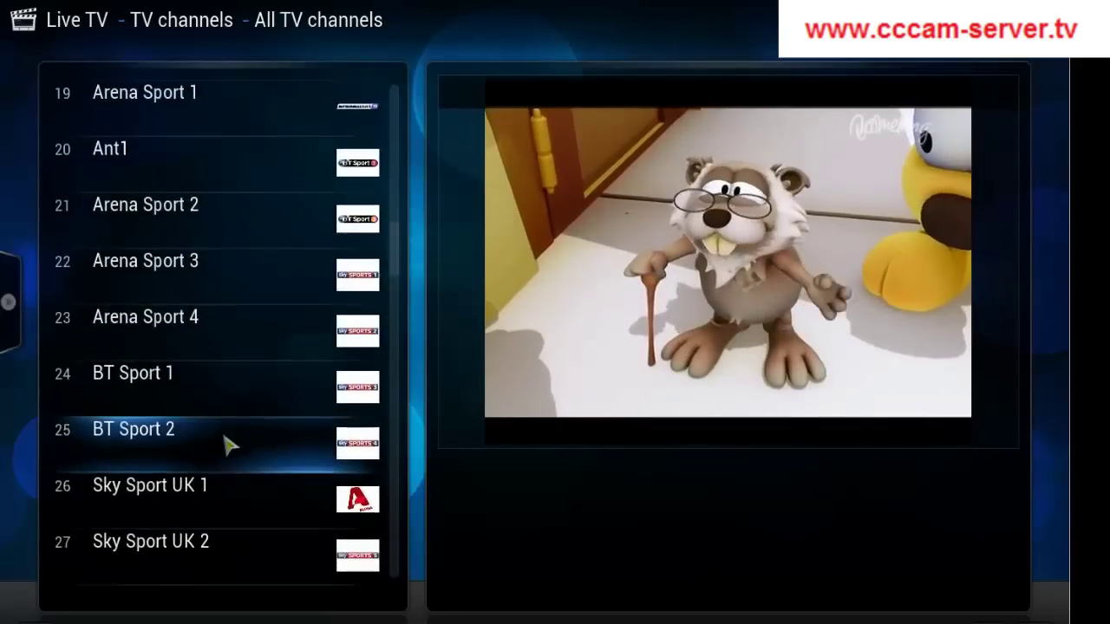
{"action": "scroll", "coordinate": [228, 445], "scroll_direction": "down", "scroll_amount": 3}
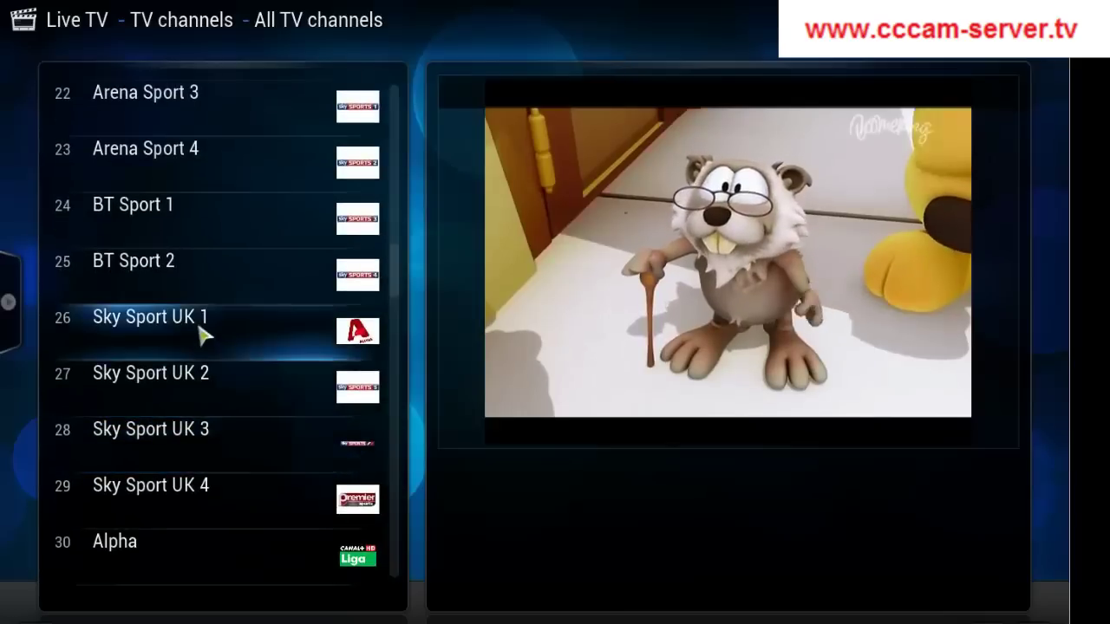
{"action": "left_click", "coordinate": [200, 328]}
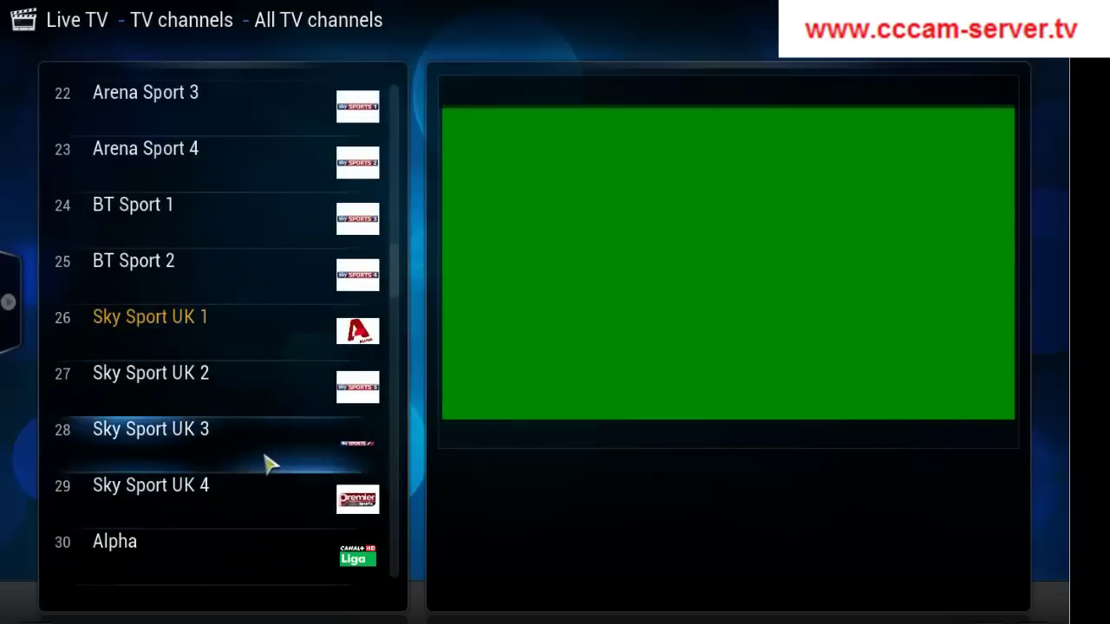
Play channel 54, Ote Sport 2 HD, from the TV channels list
{"action": "scroll", "coordinate": [269, 466], "scroll_direction": "down", "scroll_amount": 6}
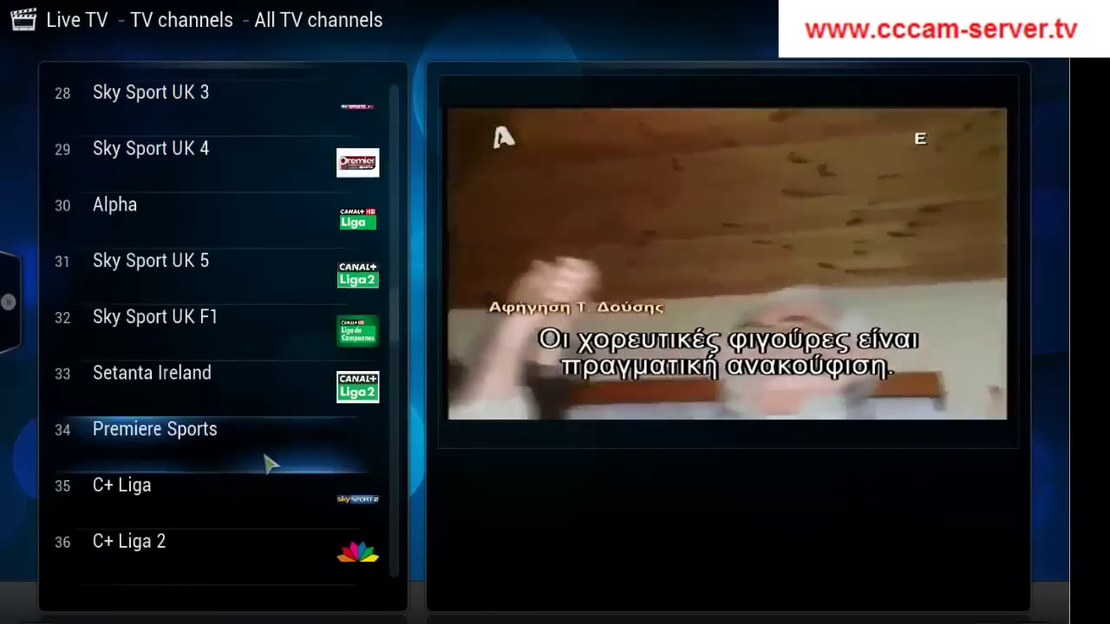
{"action": "scroll", "coordinate": [269, 466], "scroll_direction": "down", "scroll_amount": 8}
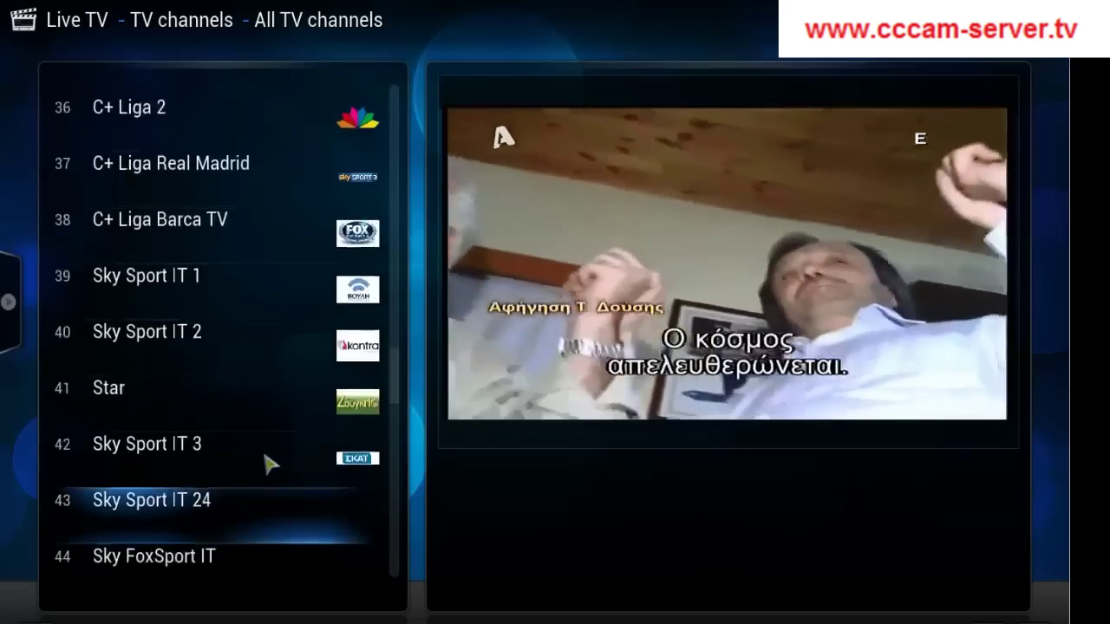
{"action": "scroll", "coordinate": [269, 465], "scroll_direction": "down", "scroll_amount": 10}
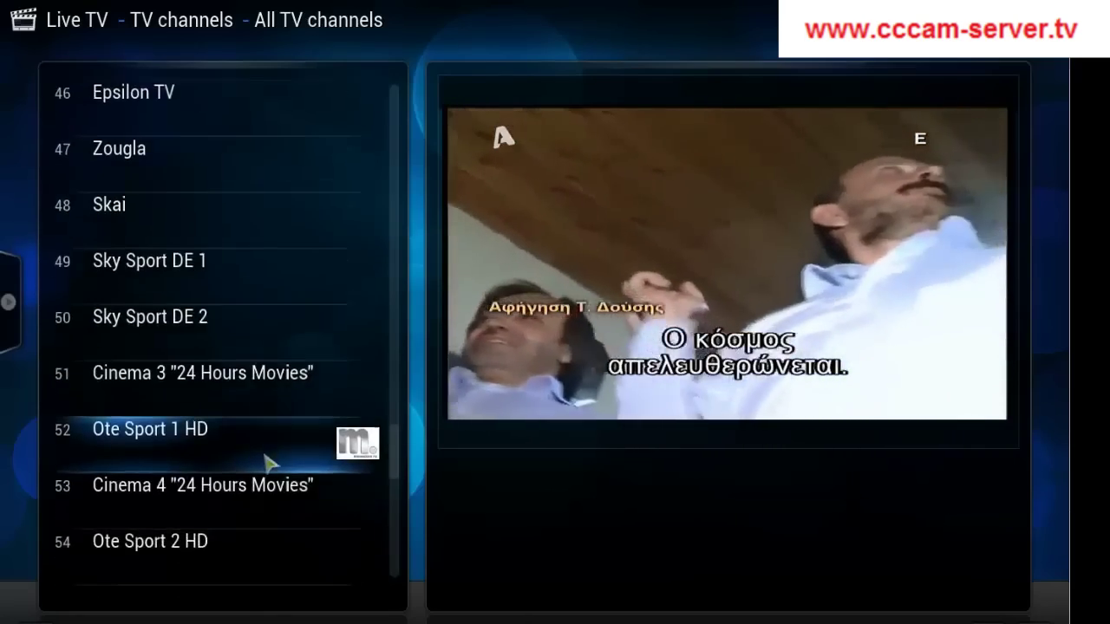
{"action": "scroll", "coordinate": [268, 465], "scroll_direction": "down", "scroll_amount": 5}
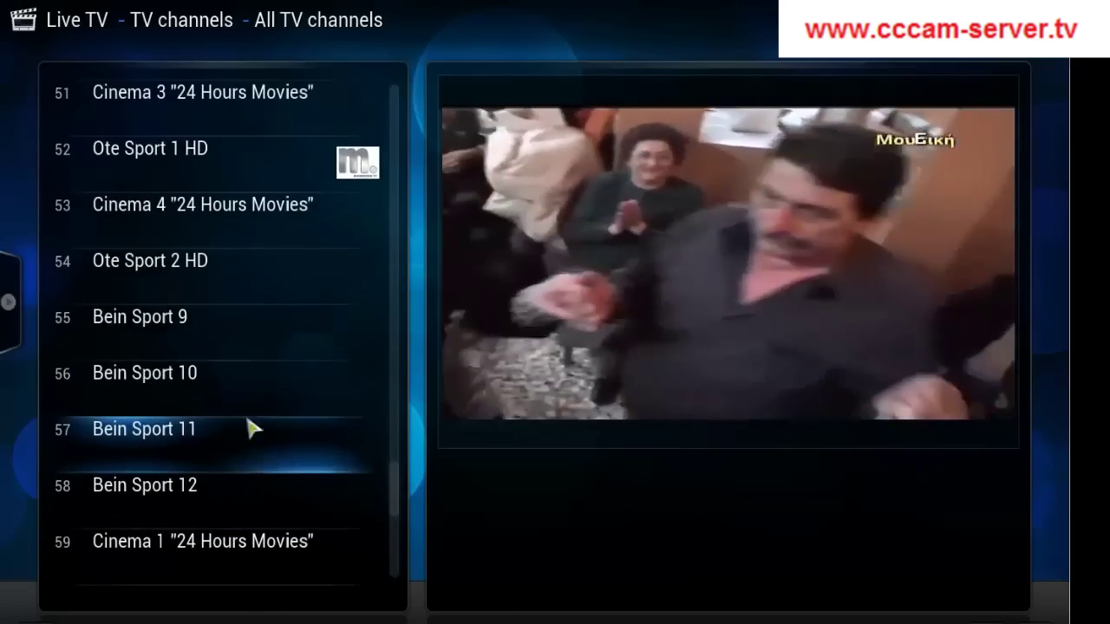
{"action": "left_click", "coordinate": [198, 260]}
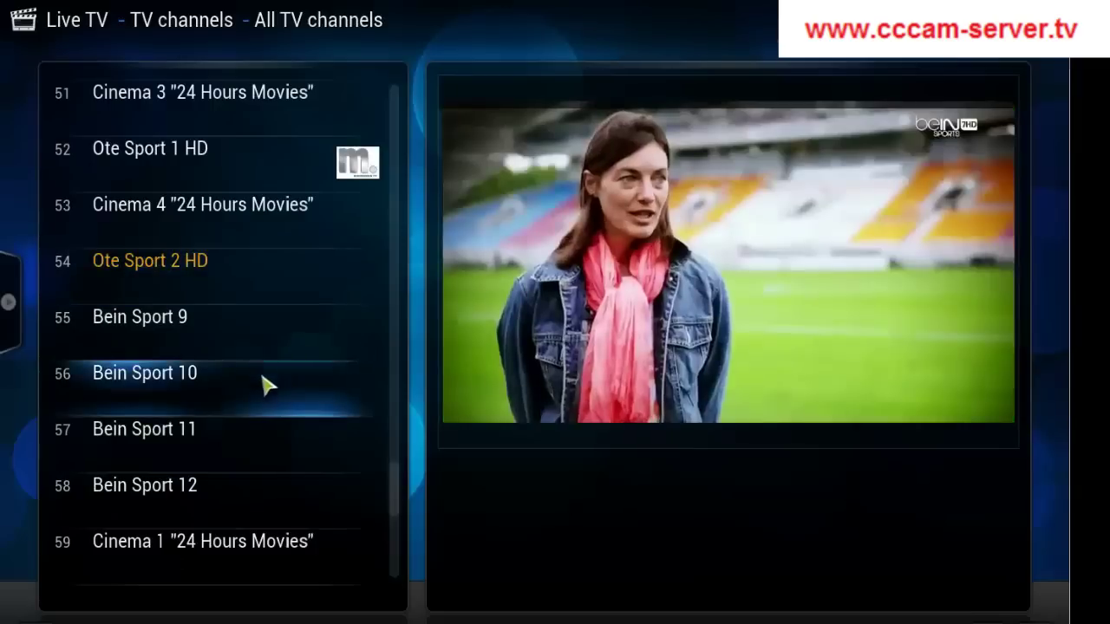
Play channel 62, Ote Sport 1 HD, followed by channel 64, Nova sport 1
{"action": "scroll", "coordinate": [288, 492], "scroll_direction": "down", "scroll_amount": 7}
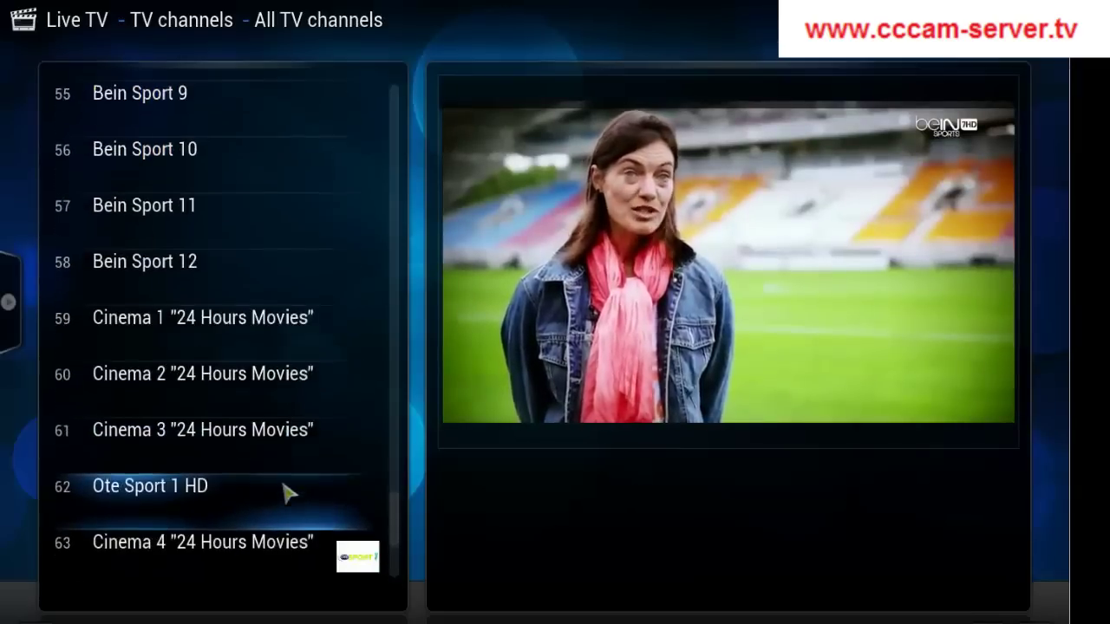
{"action": "scroll", "coordinate": [288, 492], "scroll_direction": "down", "scroll_amount": 1}
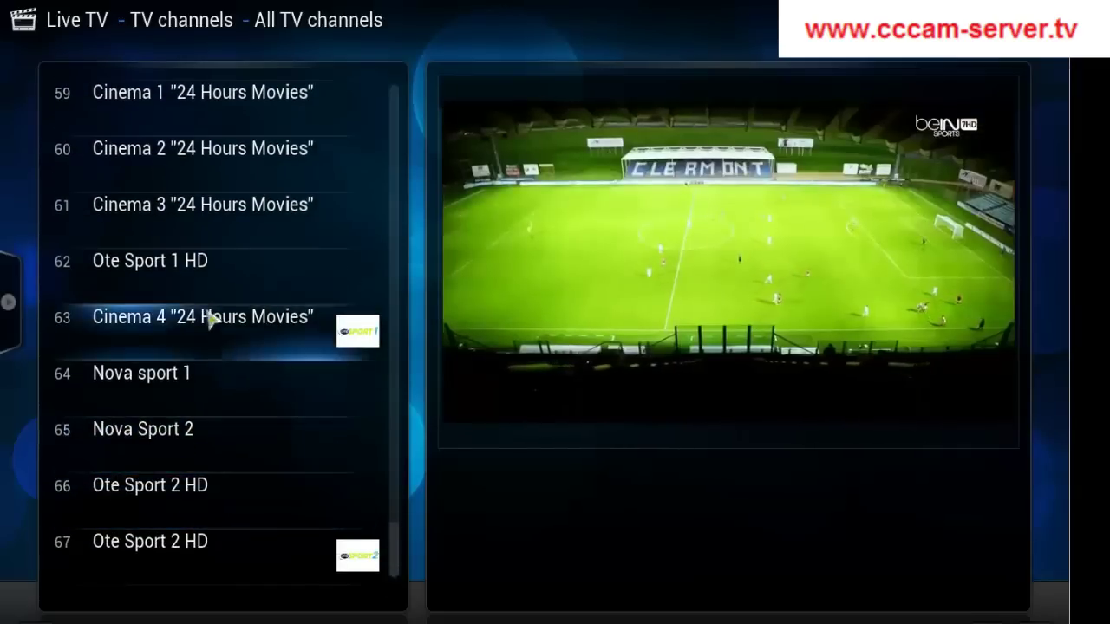
{"action": "left_click", "coordinate": [195, 272]}
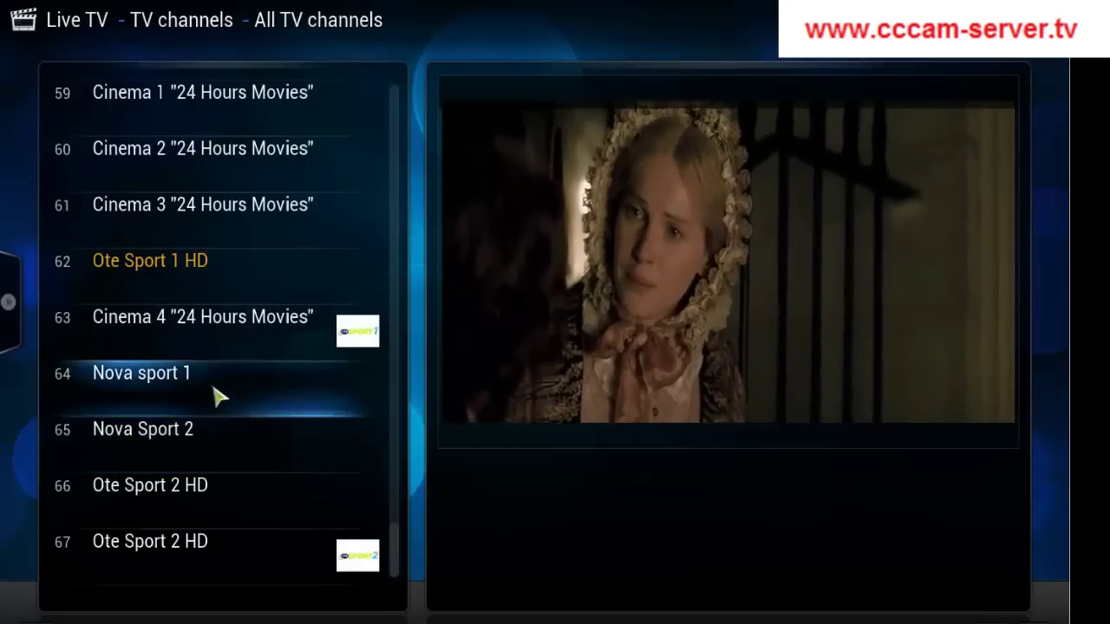
{"action": "left_click", "coordinate": [214, 390]}
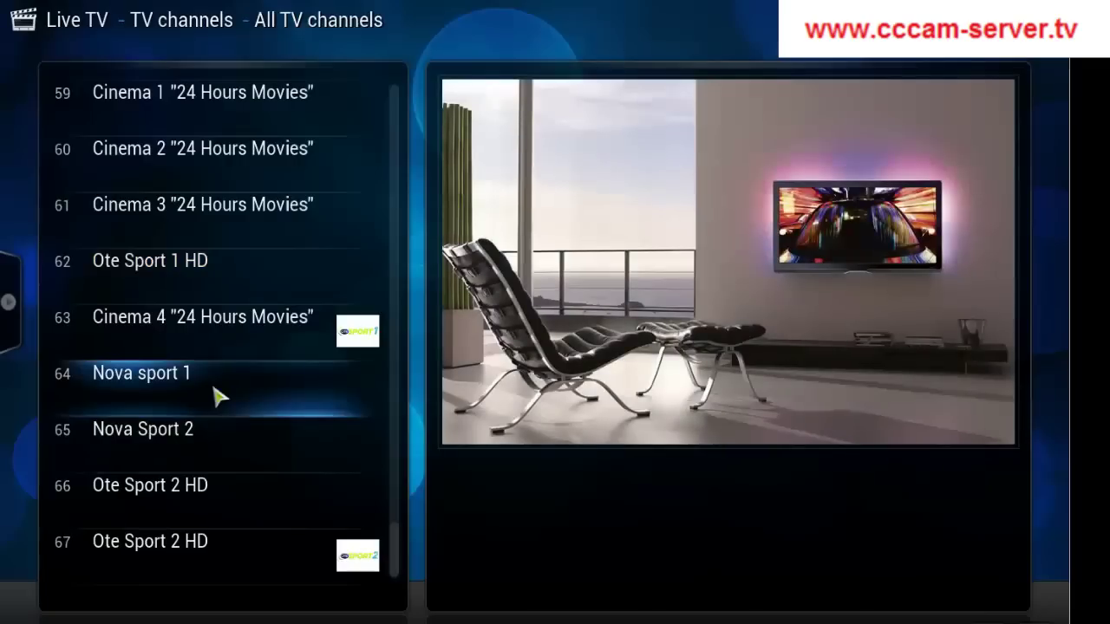
Play channel 65, Nova Sport 2, watch it in full screen and return to the channels list
{"action": "left_click", "coordinate": [193, 440]}
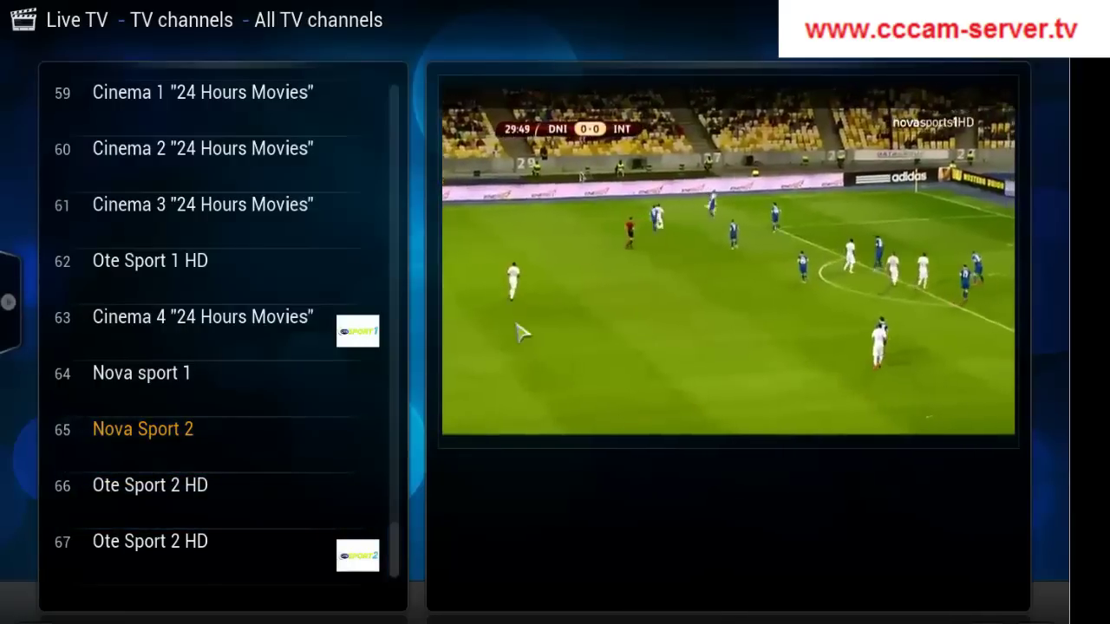
{"action": "left_click", "coordinate": [609, 324]}
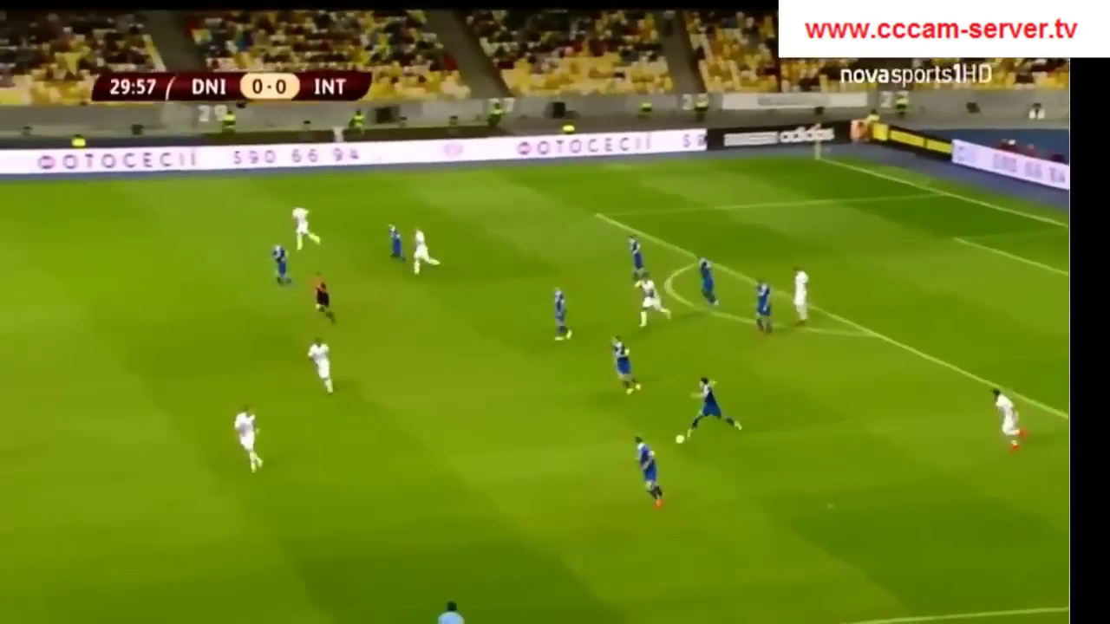
{"action": "key", "text": "Tab"}
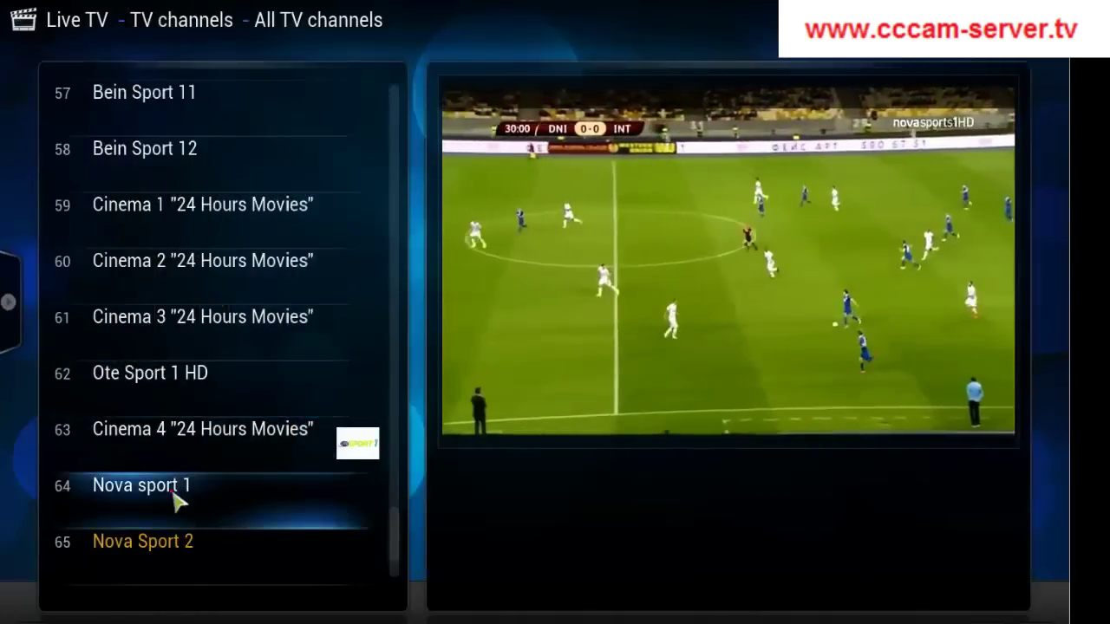
Switch back to Nova sport 1, followed by channel 66, Ote Sport 2 HD, shown in full screen
{"action": "left_click", "coordinate": [173, 500]}
{"action": "scroll", "coordinate": [227, 509], "scroll_direction": "down", "scroll_amount": 2}
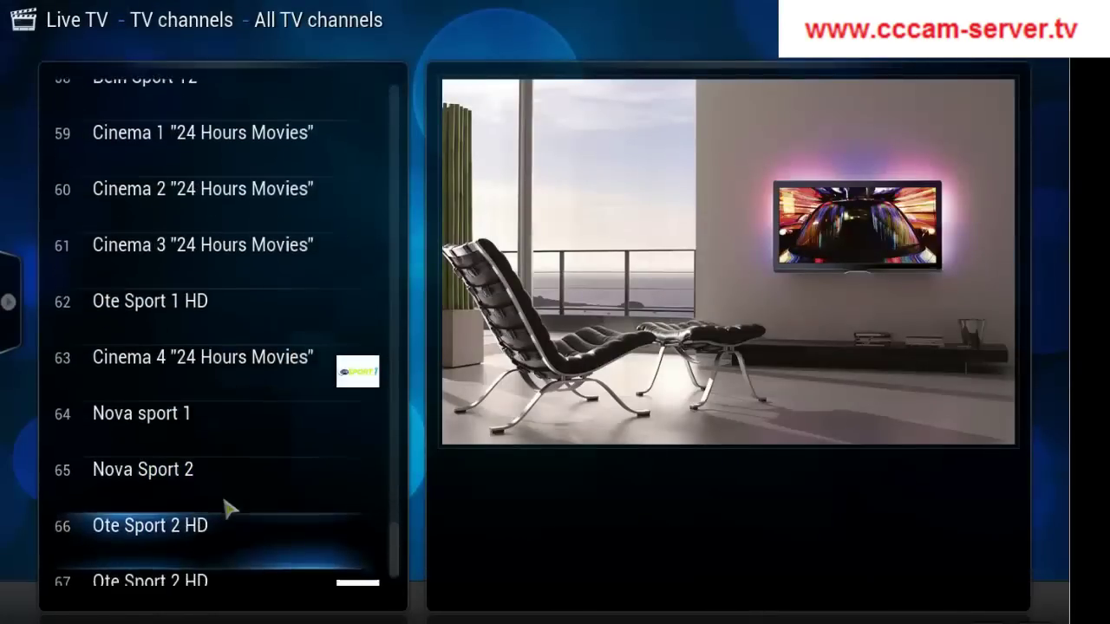
{"action": "left_click", "coordinate": [194, 491]}
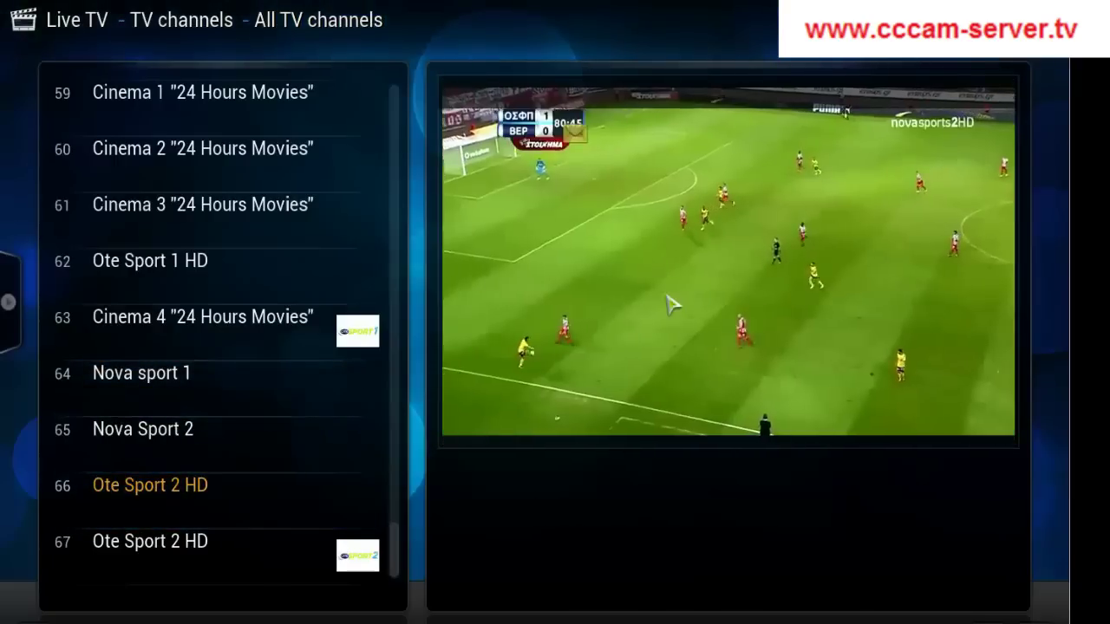
{"action": "left_click", "coordinate": [679, 294]}
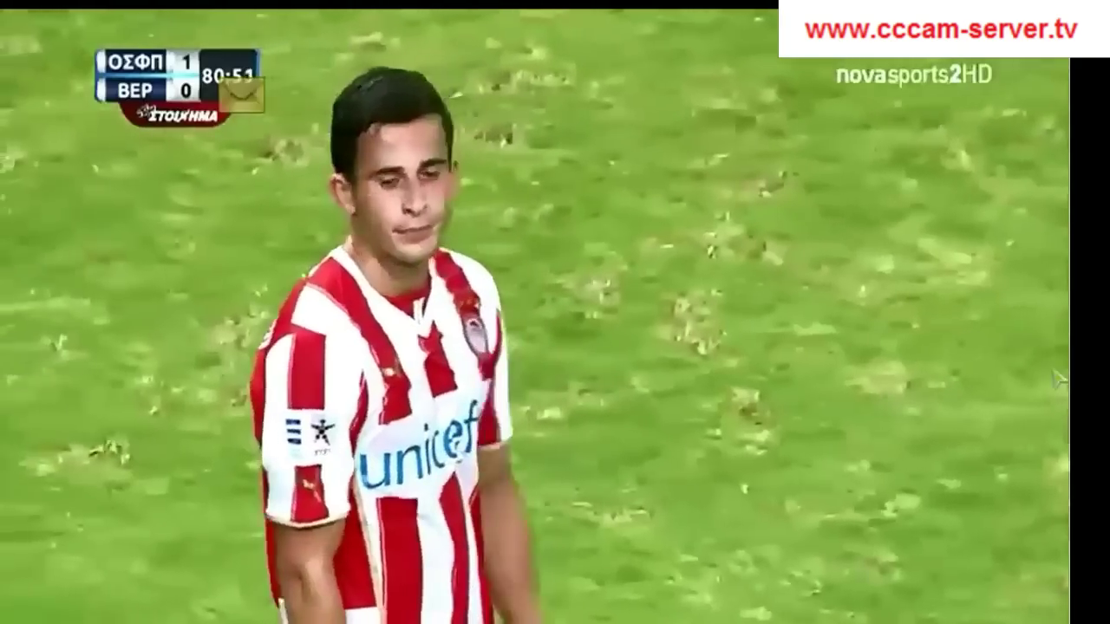
Leave the full-screen channel for the home screen and open the shutdown options
{"action": "mouse_move", "coordinate": [569, 373]}
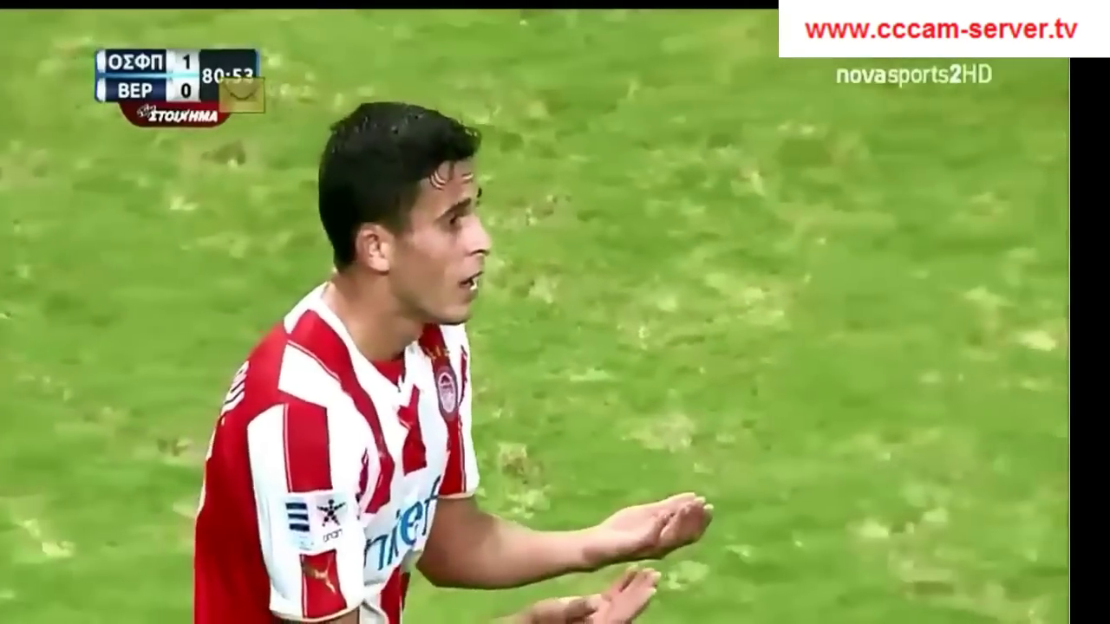
{"action": "key", "text": "Escape"}
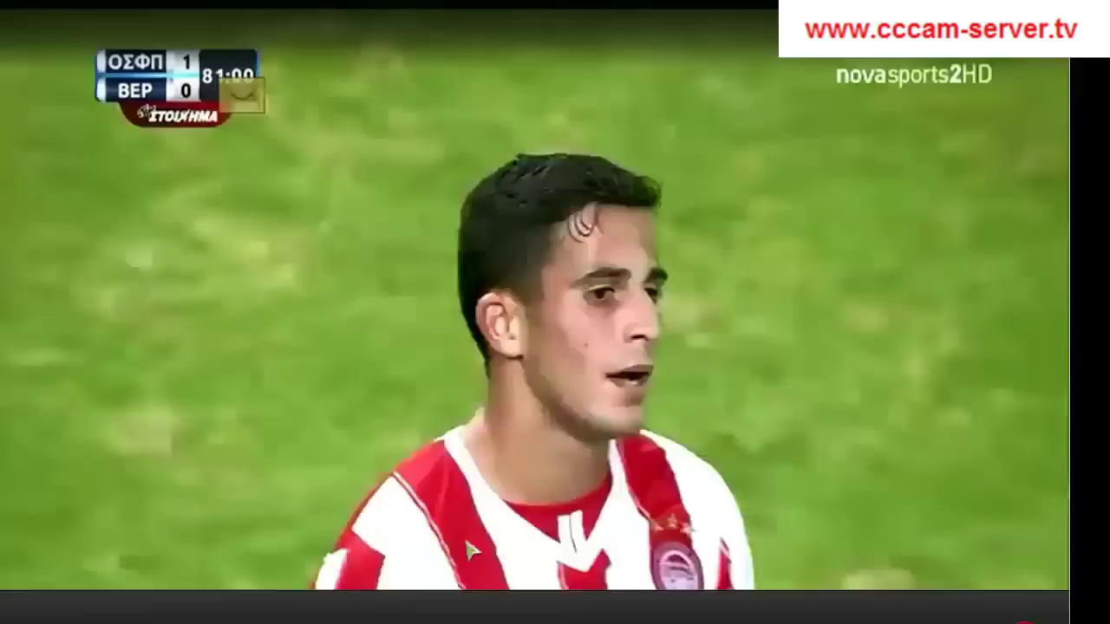
{"action": "key", "text": "Escape"}
{"action": "left_click", "coordinate": [123, 617]}
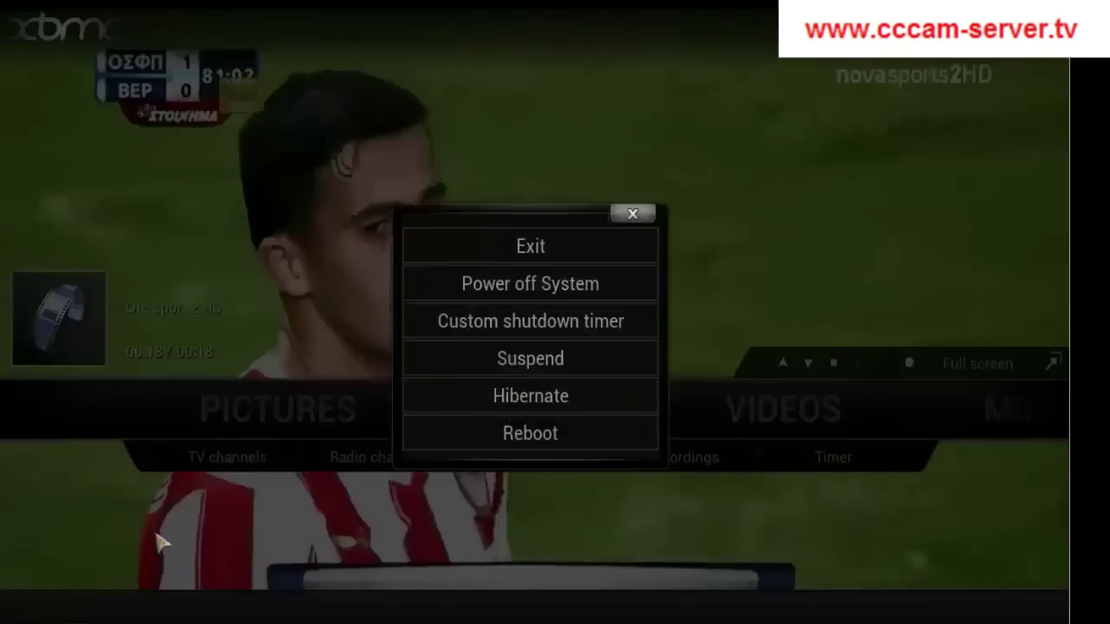